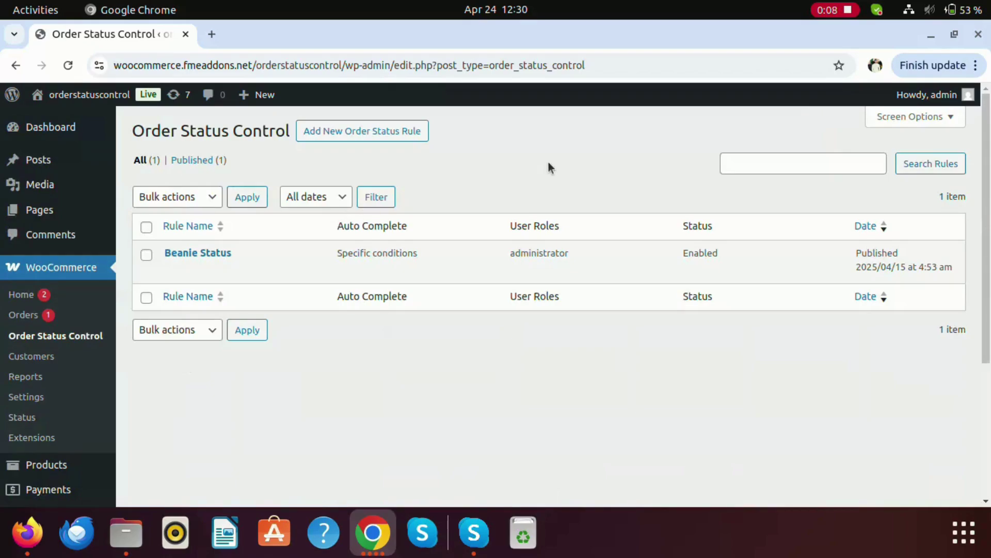
# - Open the Beanie Status rule for editing and review the choices for Rule Status and Auto-Complete Order
pyautogui.moveTo(246, 252)
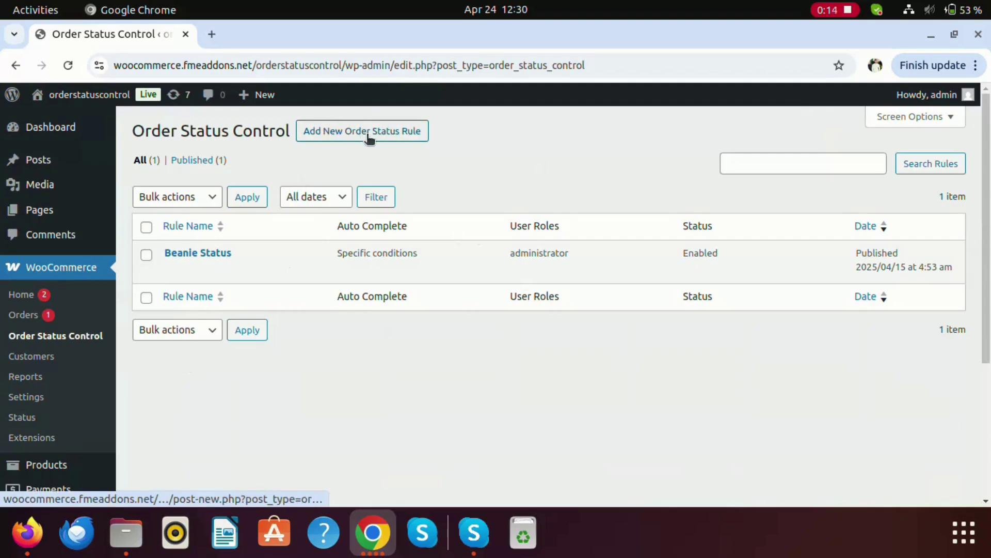
pyautogui.click(172, 270)
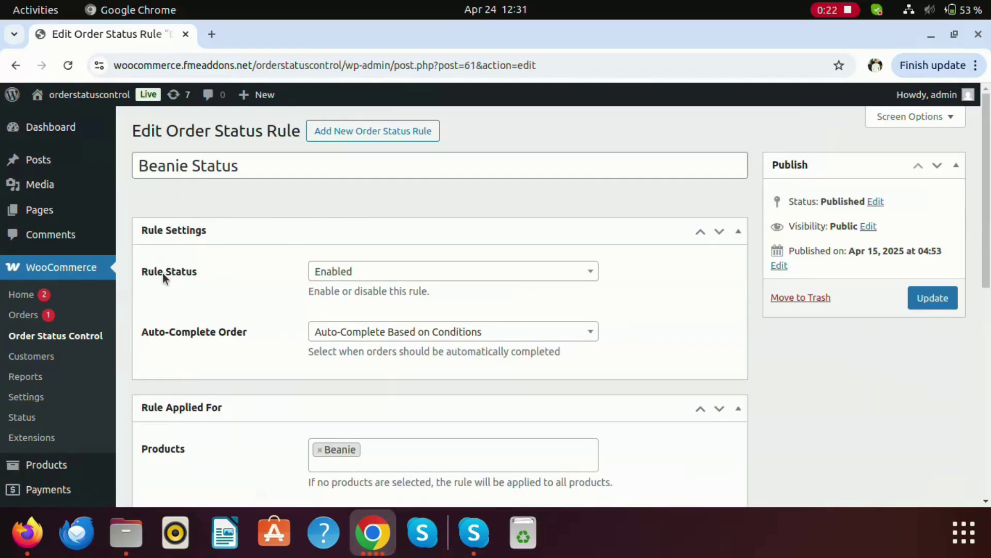
pyautogui.click(383, 272)
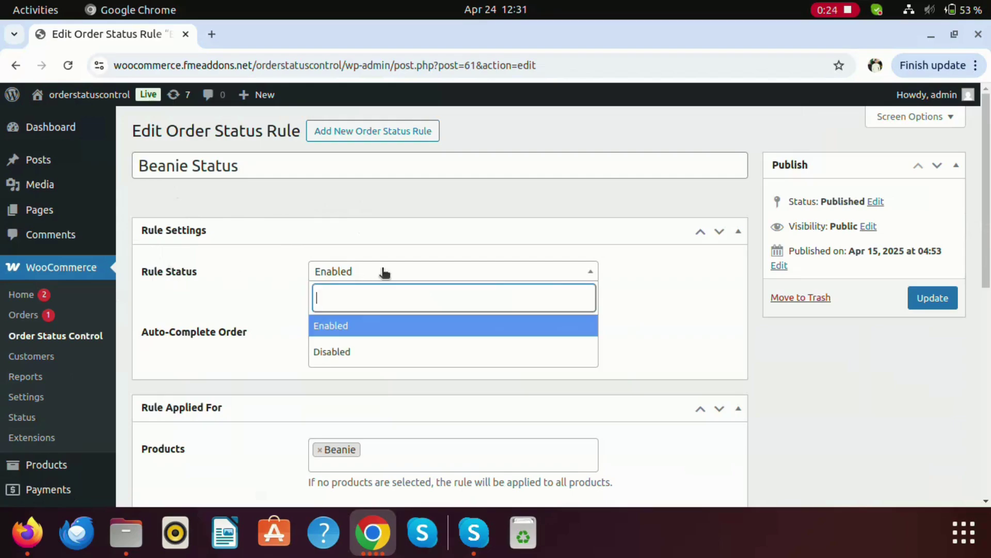
pyautogui.click(250, 288)
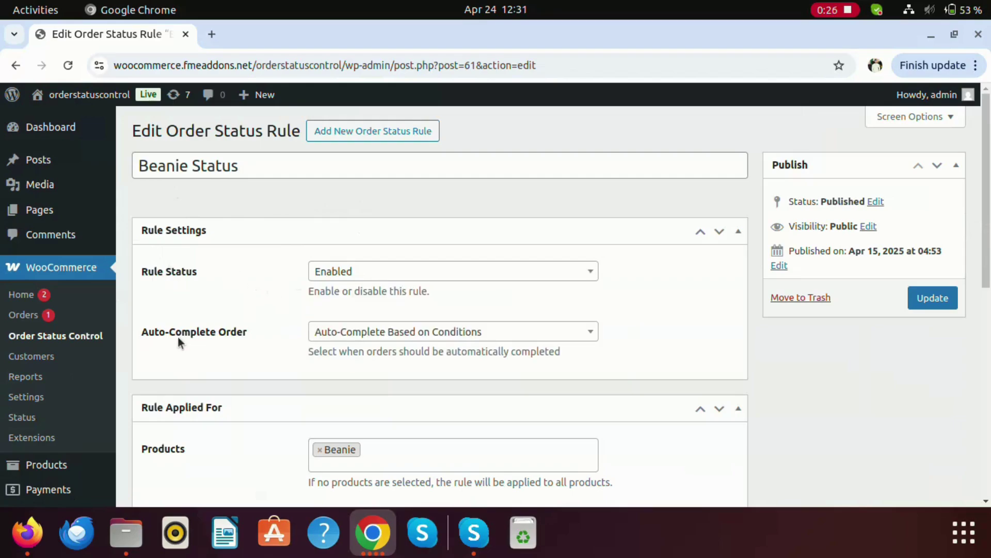
pyautogui.click(588, 332)
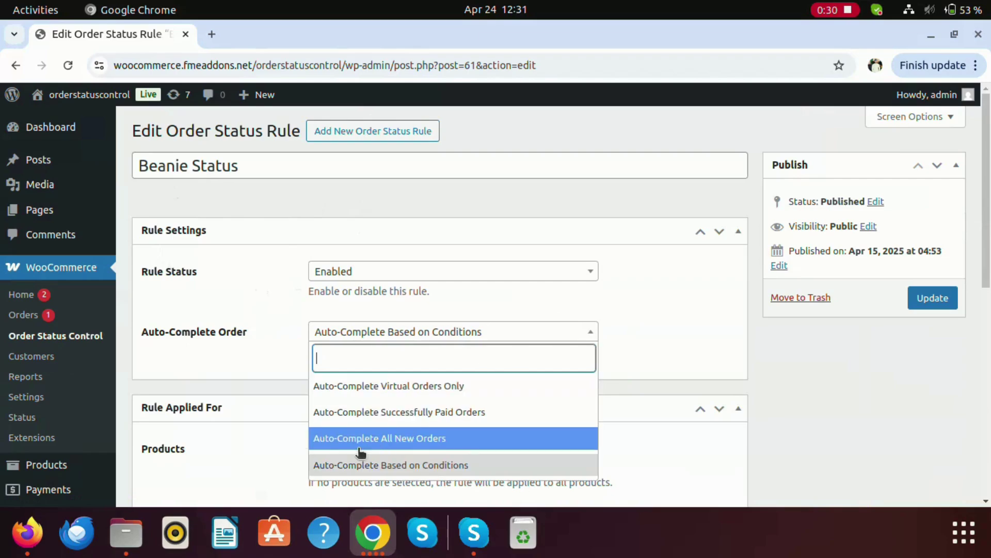
pyautogui.click(276, 351)
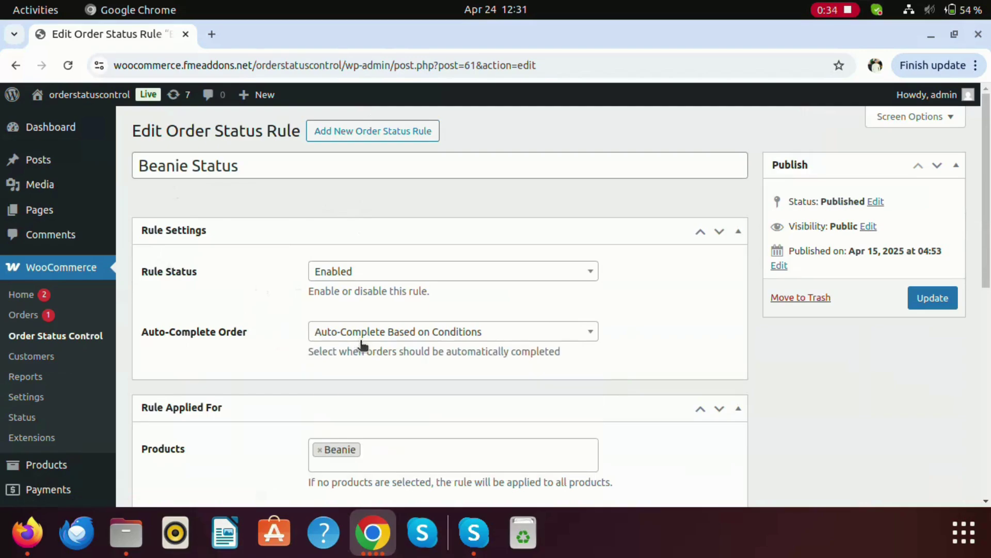
# - Try the Virtual Orders Only, Successfully Paid Orders and All New Orders auto-complete options, and return to Auto-Complete Based on Conditions
pyautogui.click(390, 333)
pyautogui.click(382, 227)
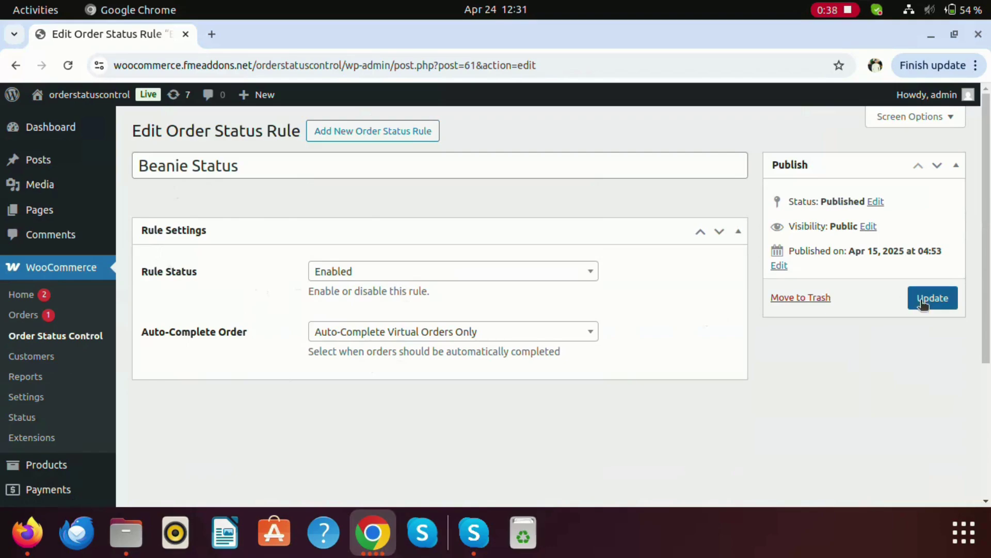
pyautogui.click(403, 338)
pyautogui.click(401, 258)
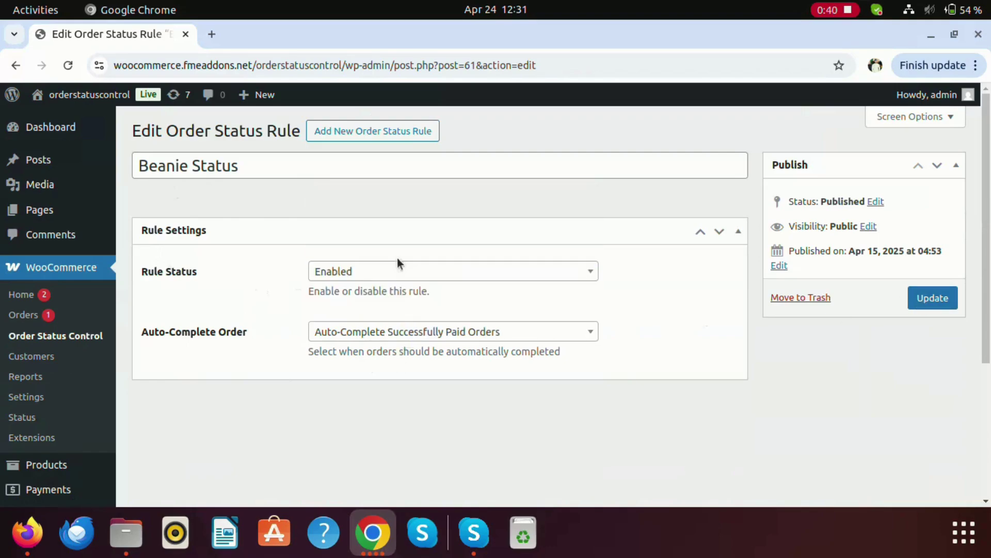
pyautogui.click(532, 334)
pyautogui.click(408, 284)
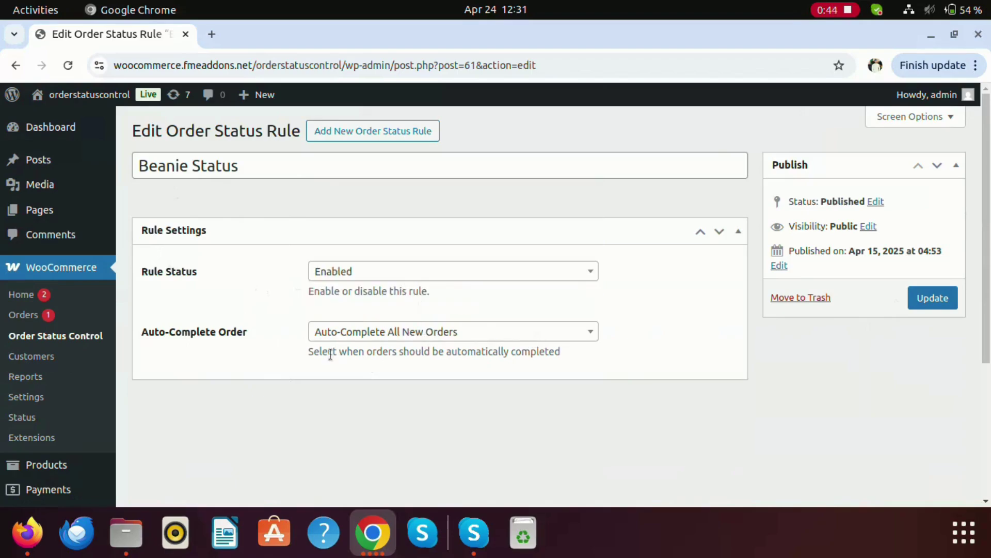
pyautogui.click(563, 332)
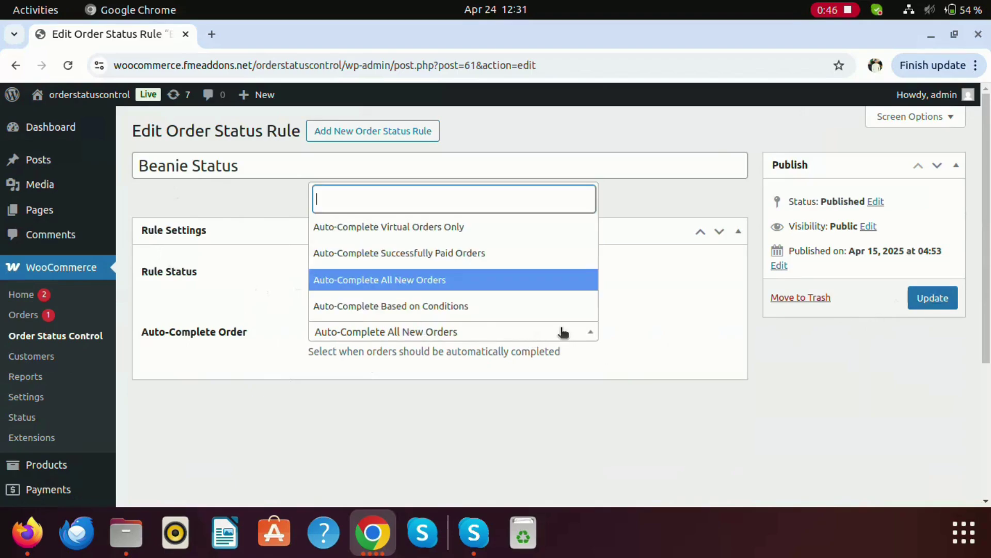
pyautogui.click(377, 310)
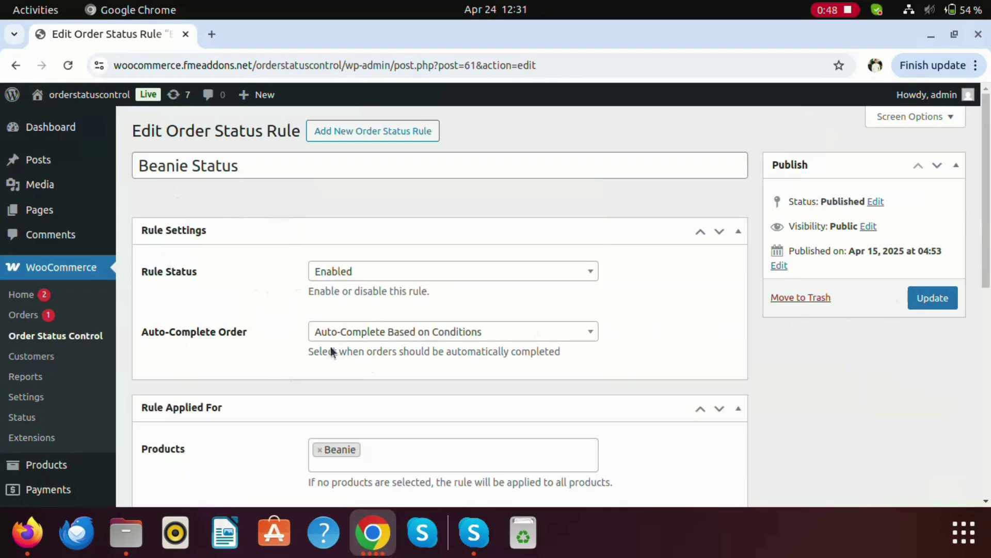
# - Add Cap to the products the rule applies to and remove it again
pyautogui.scroll(-3, 274, 361)
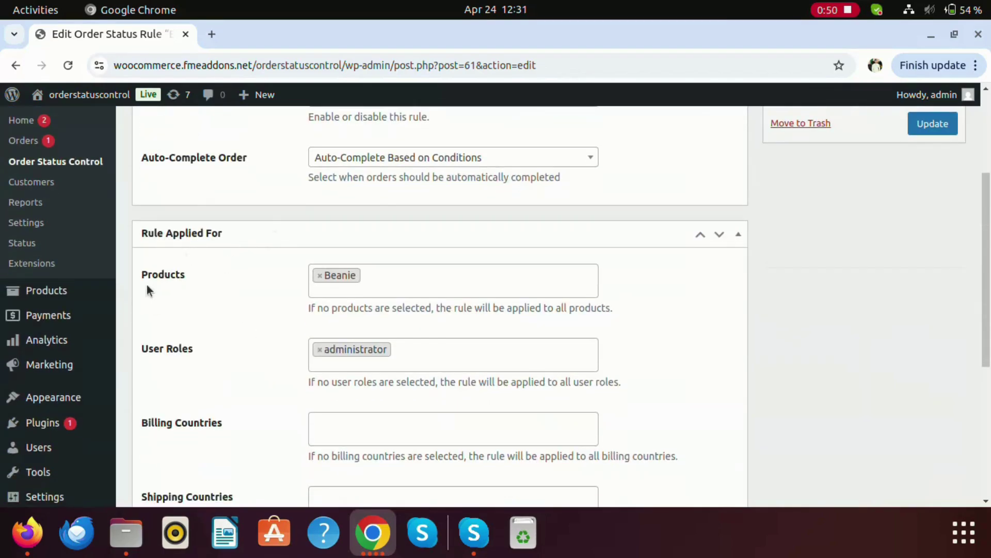
pyautogui.click(470, 283)
pyautogui.write('cap')
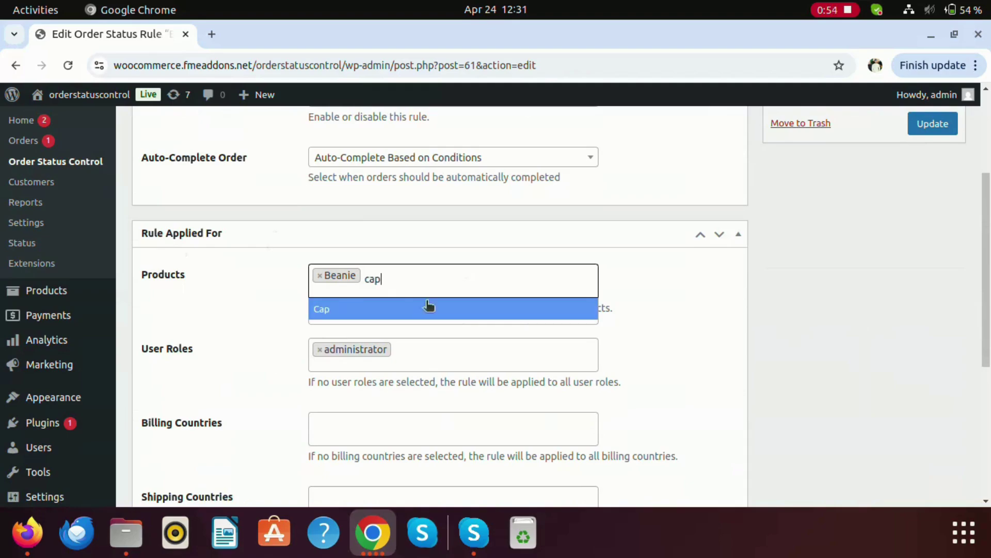
pyautogui.click(396, 314)
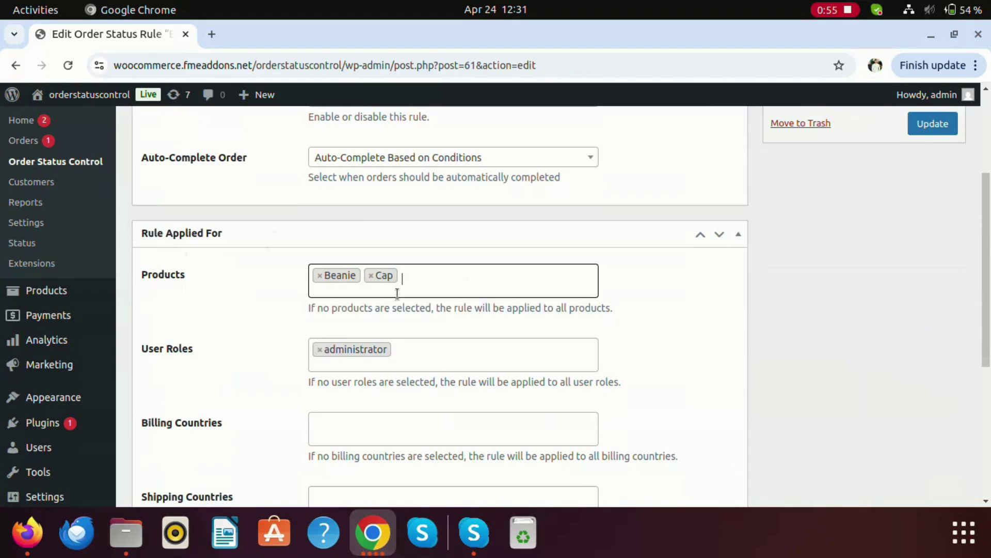
pyautogui.click(371, 276)
pyautogui.click(261, 318)
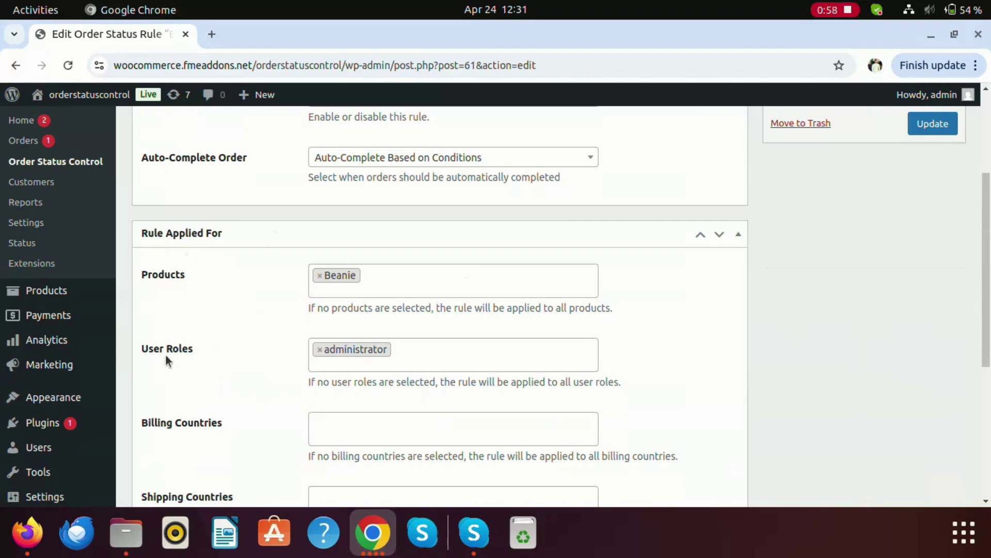
# - Add Customer to the rule's user roles and remove it again
pyautogui.click(438, 360)
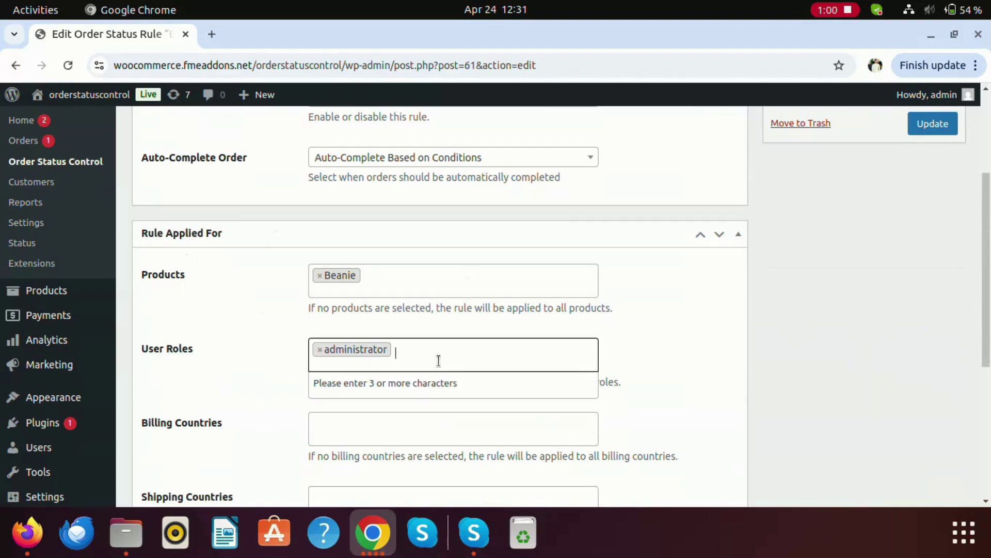
pyautogui.write('cust')
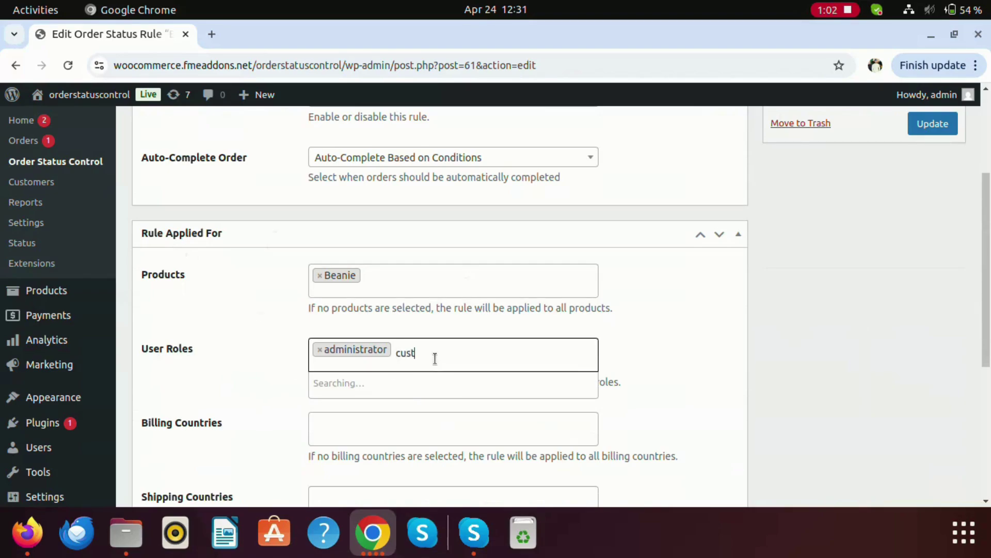
pyautogui.click(404, 381)
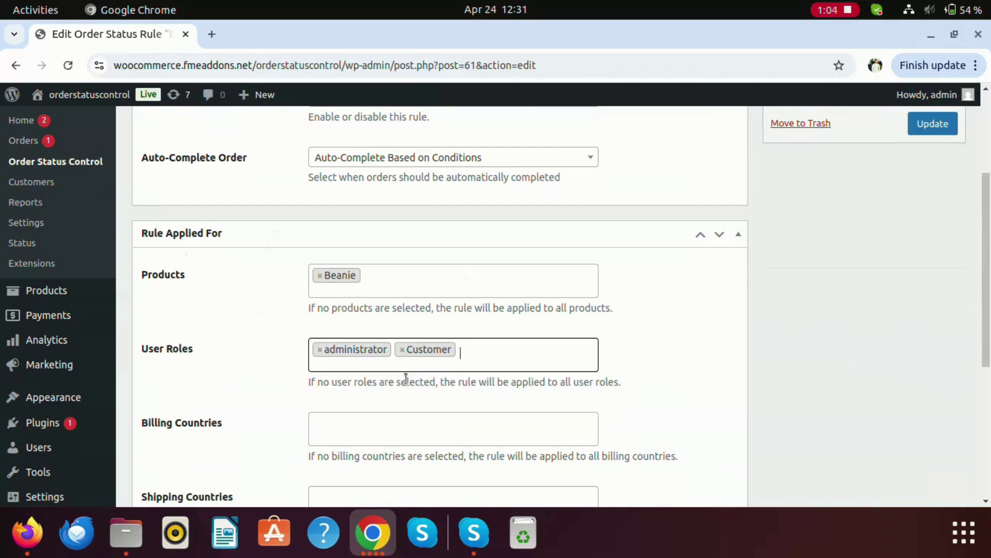
pyautogui.click(401, 350)
pyautogui.click(219, 344)
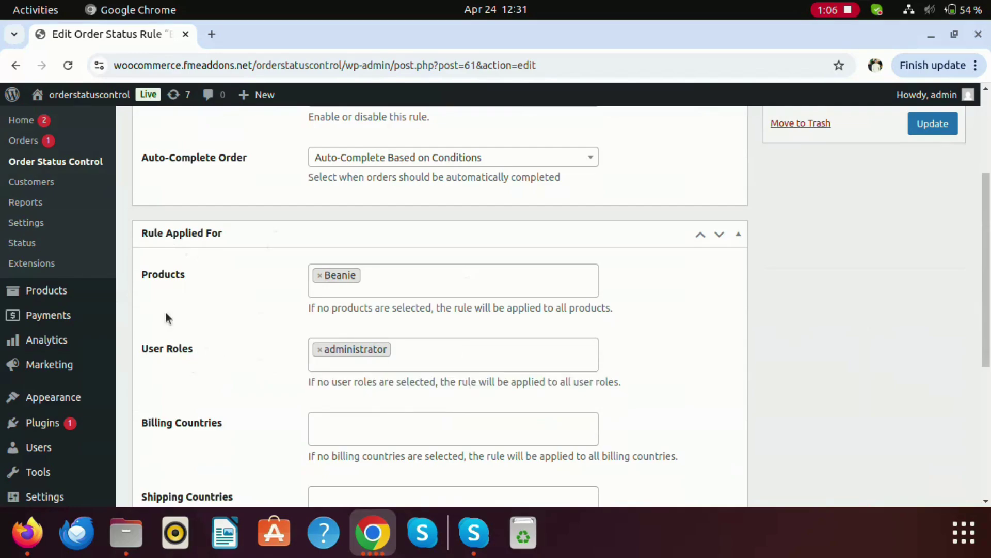
# - Browse the billing countries, add American Samoa to the rule and remove it again
pyautogui.scroll(-6, 217, 304)
pyautogui.click(344, 261)
pyautogui.scroll(-10, 393, 361)
pyautogui.scroll(10, 416, 310)
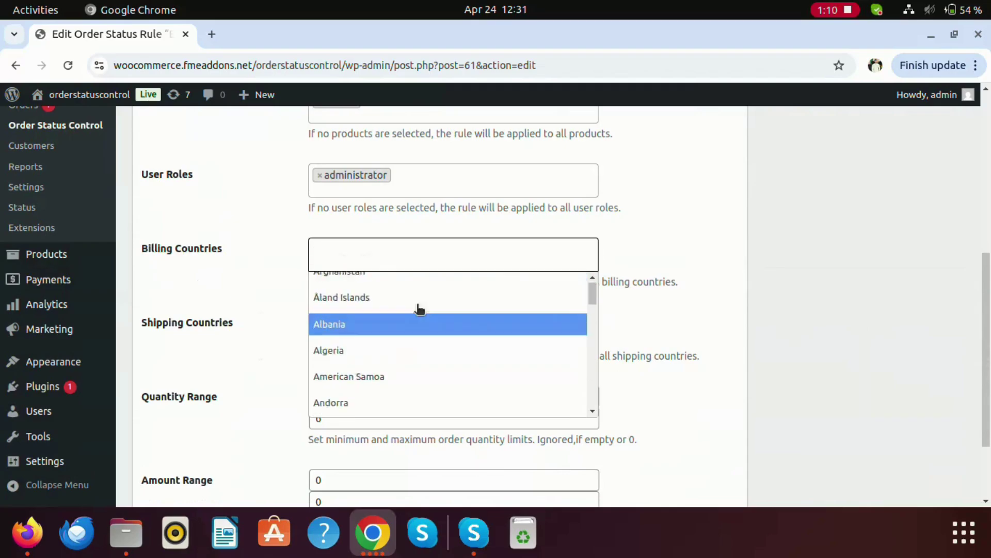
pyautogui.click(401, 336)
pyautogui.click(433, 252)
pyautogui.click(412, 385)
pyautogui.click(320, 250)
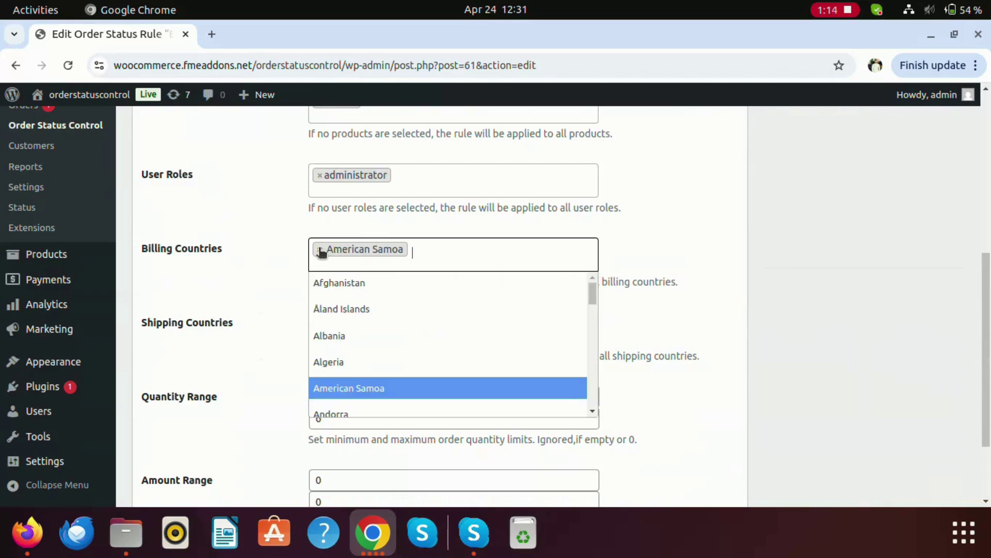
pyautogui.click(320, 249)
pyautogui.click(215, 280)
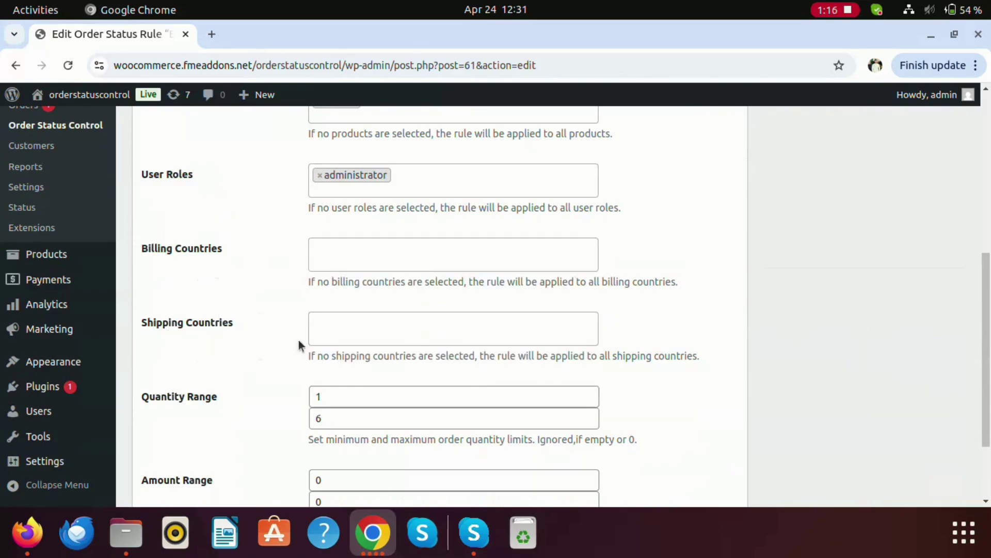
# - Browse the countries available for the rule's Shipping Countries condition without choosing one
pyautogui.click(355, 328)
pyautogui.scroll(-5, 380, 407)
pyautogui.scroll(4, 383, 405)
pyautogui.scroll(1, 383, 407)
pyautogui.click(258, 367)
# - Set the rule's Quantity Range to a minimum of 1 and a maximum of 5
pyautogui.scroll(-2, 255, 311)
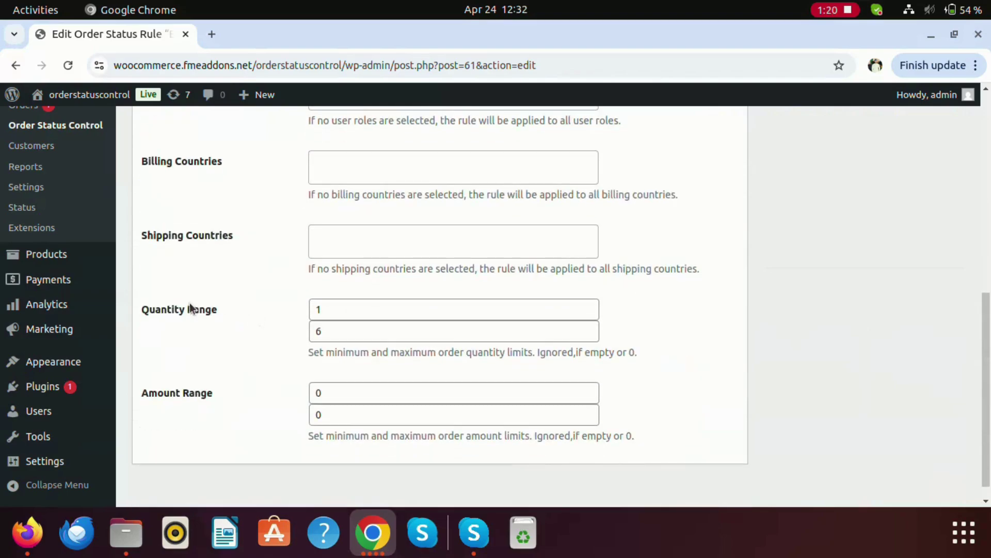
pyautogui.click(456, 311)
pyautogui.press('BackSpace')
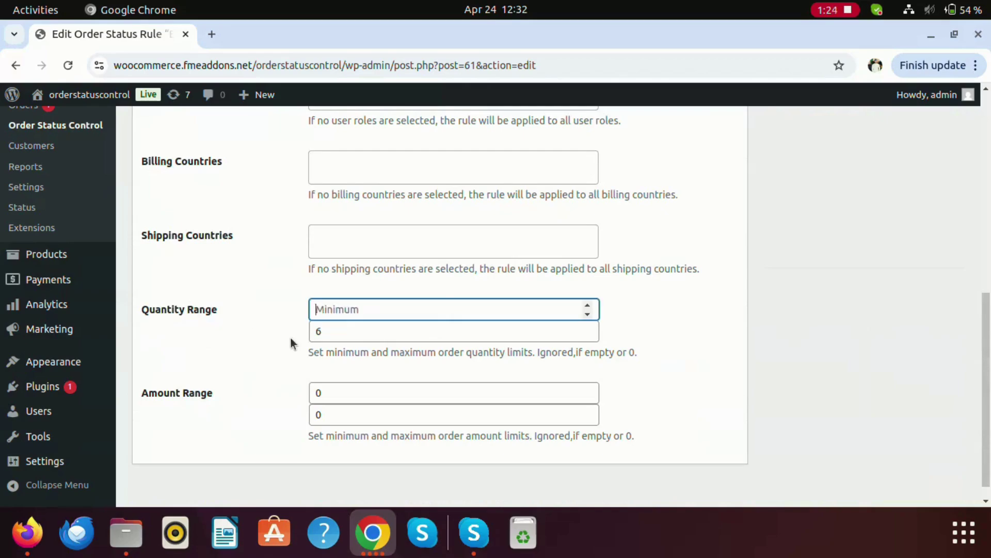
pyautogui.write('1')
pyautogui.click(361, 332)
pyautogui.press('BackSpace')
pyautogui.write('5')
pyautogui.click(270, 356)
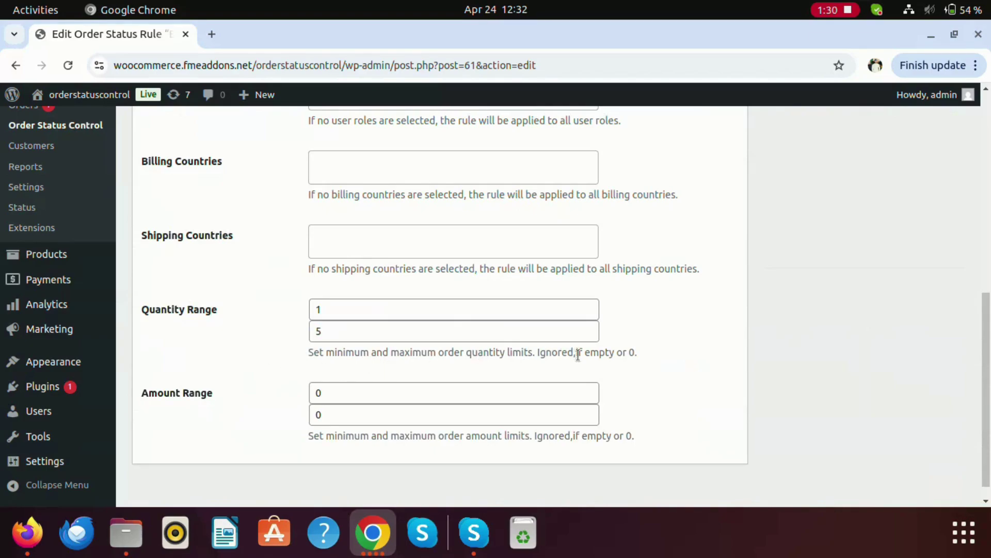
# - Try a minimum of 20 and a maximum of 10 in the Amount Range, and clear both limits
pyautogui.click(350, 393)
pyautogui.press('BackSpace')
pyautogui.write('2')
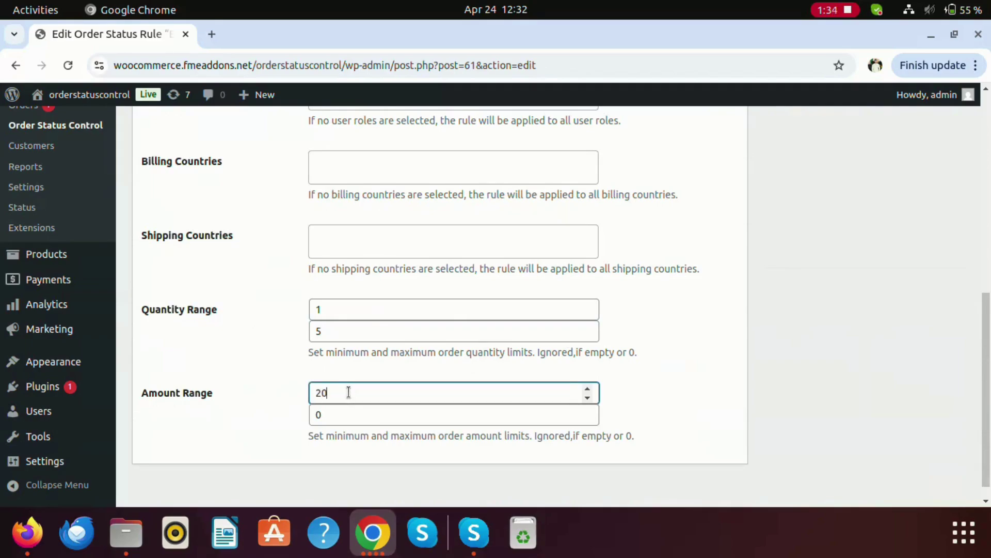
pyautogui.click(390, 415)
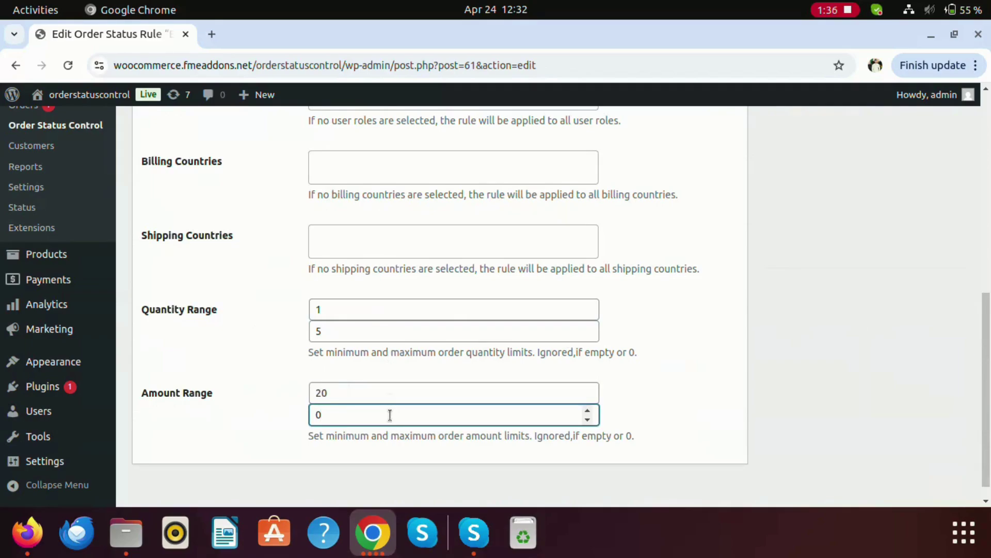
pyautogui.press('BackSpace')
pyautogui.write('10')
pyautogui.press('BackSpace')
pyautogui.click(354, 394)
pyautogui.press('BackSpace')
pyautogui.press('BackSpace')
pyautogui.click(245, 391)
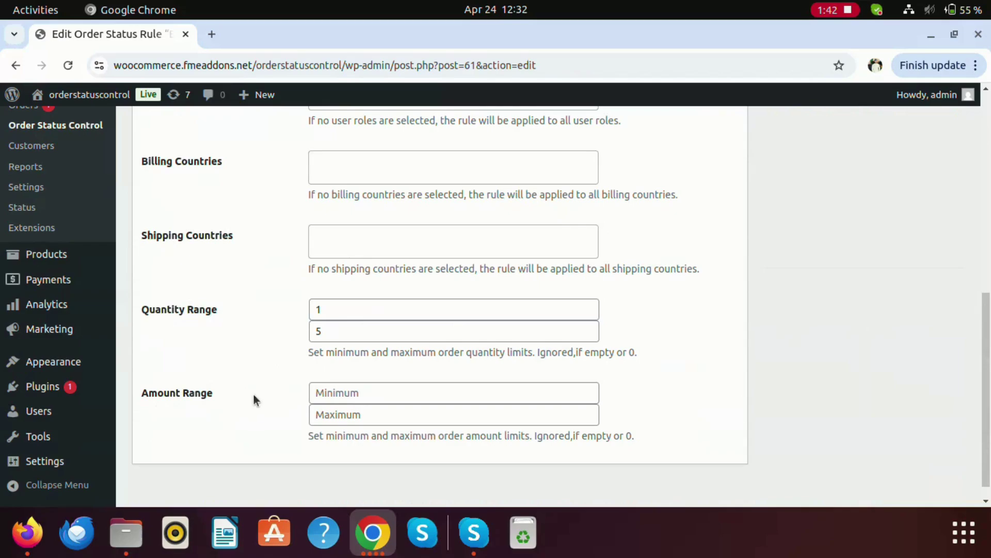
# - Set Auto-Complete Order to Auto-Complete Virtual Orders Only and update the rule
pyautogui.scroll(8, 805, 321)
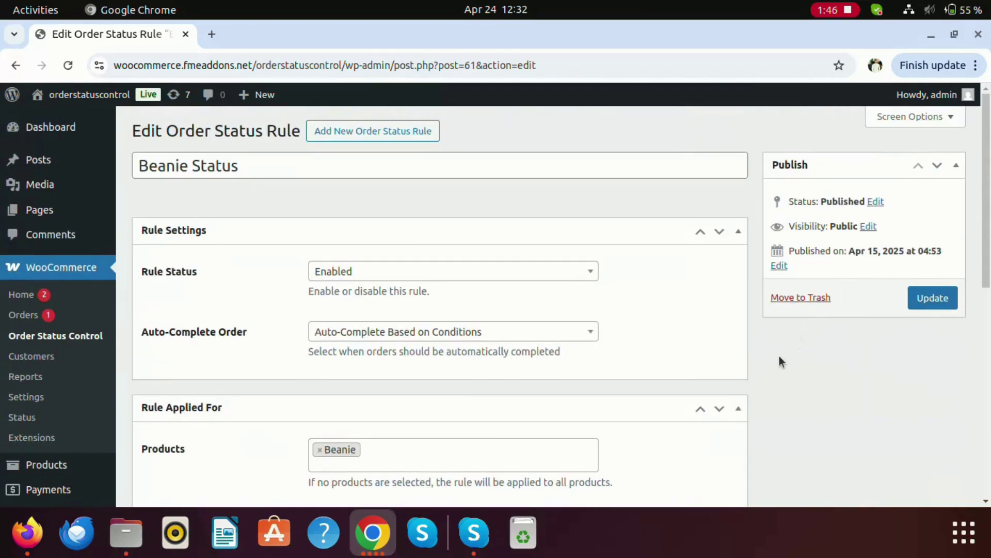
pyautogui.click(548, 339)
pyautogui.click(393, 228)
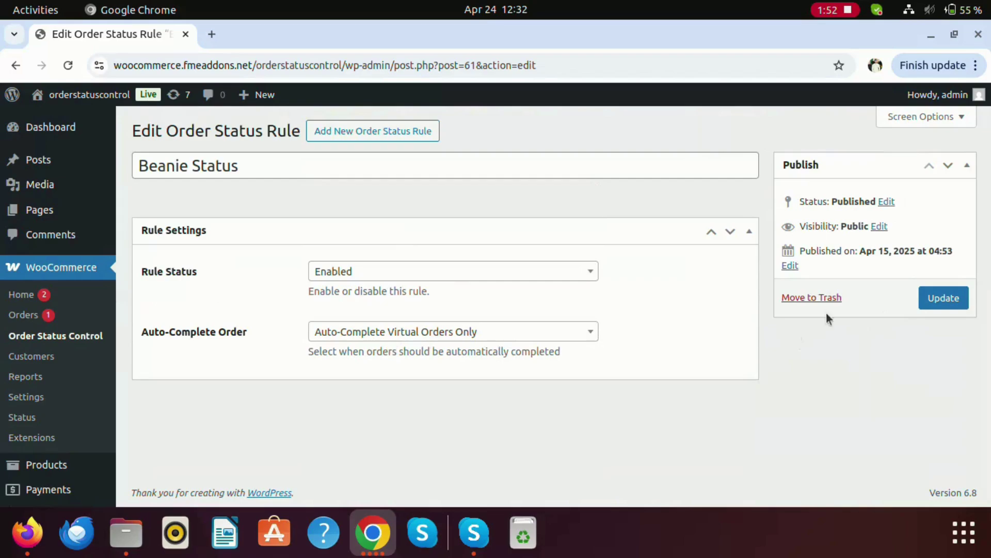
pyautogui.click(938, 298)
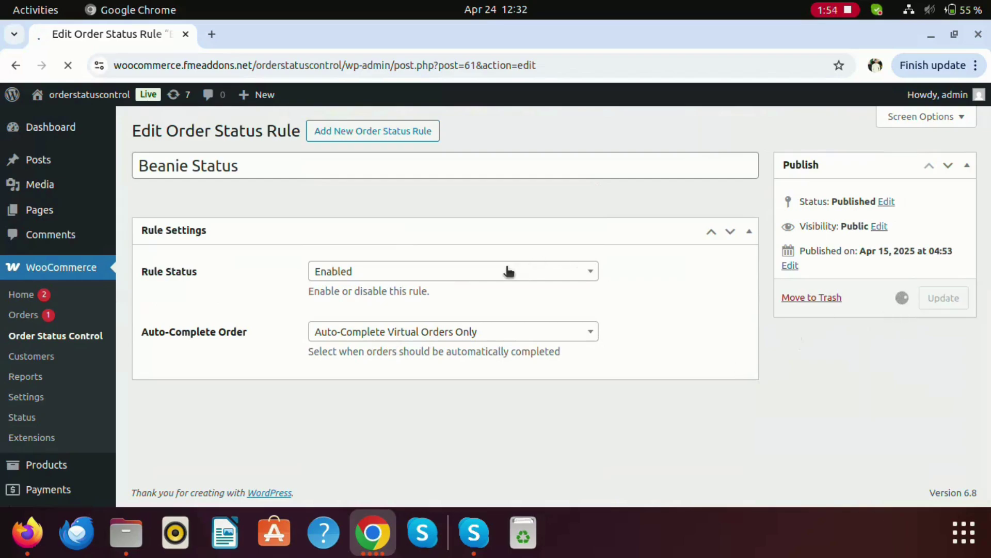
# - Open the storefront in a new browser tab and go to the product listing on its Shop page
pyautogui.moveTo(88, 103)
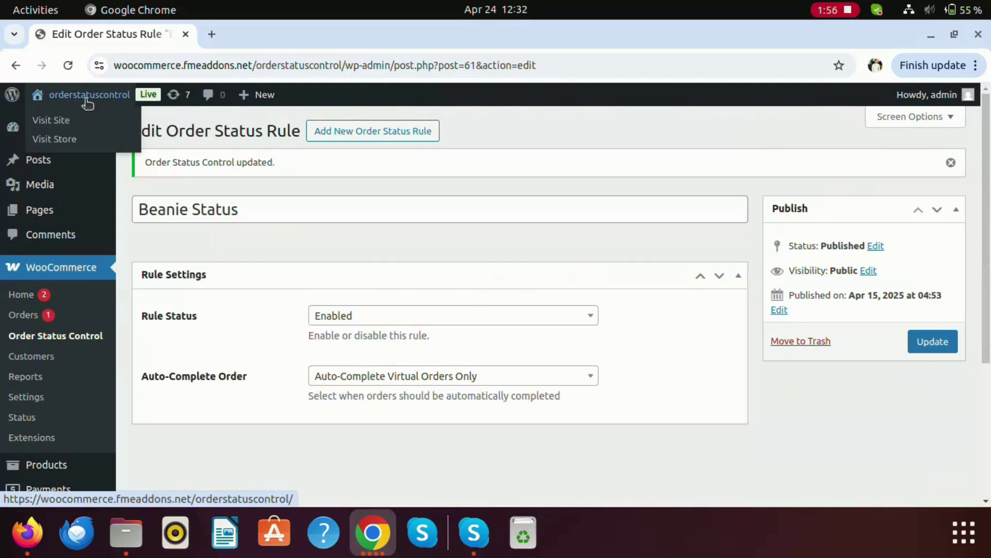
pyautogui.rightClick(67, 123)
pyautogui.click(103, 137)
pyautogui.click(268, 45)
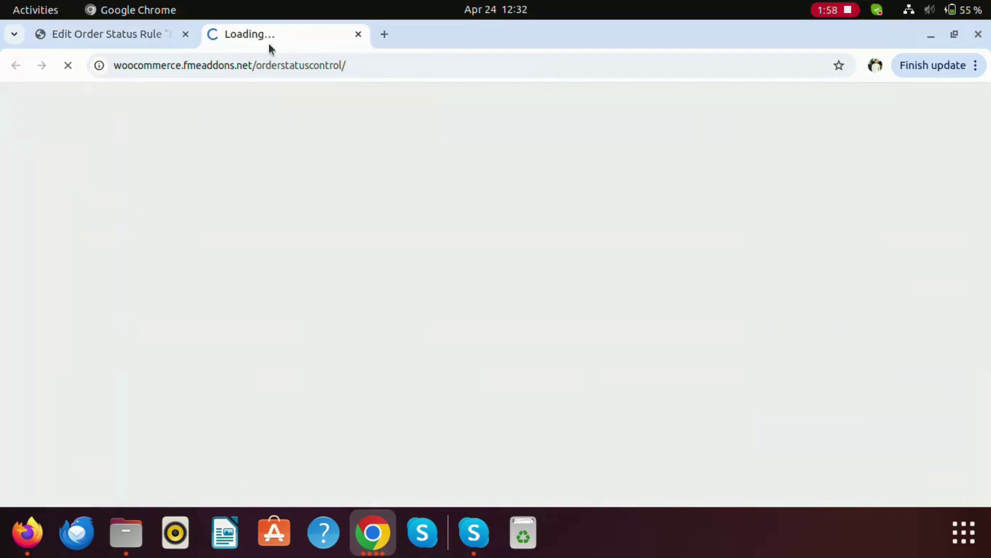
pyautogui.click(461, 212)
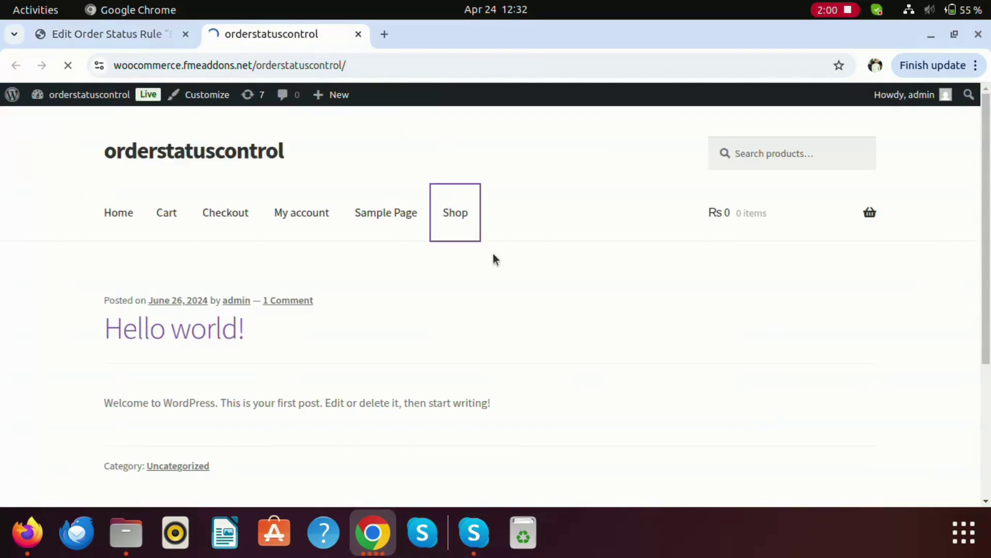
pyautogui.scroll(-6, 491, 255)
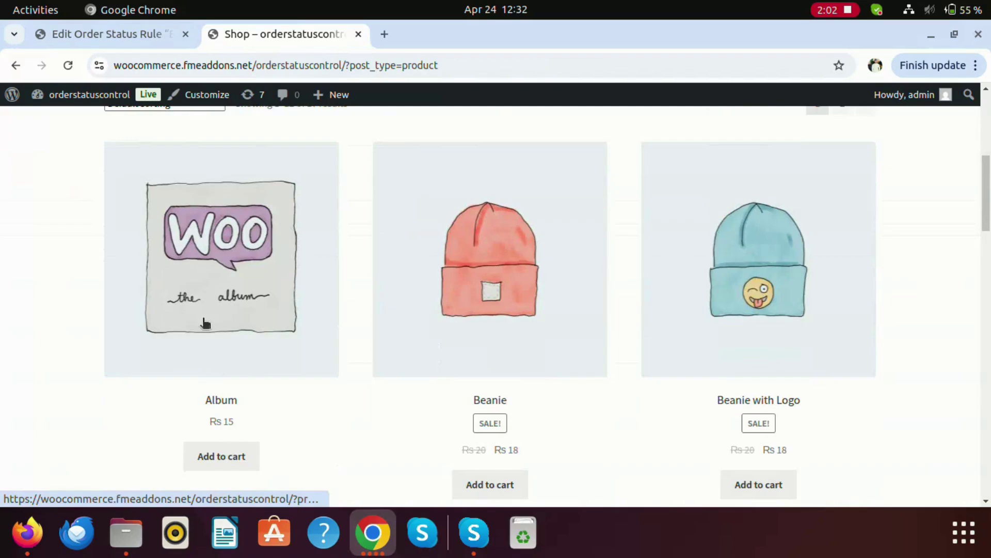
# - Open the Album product page, add one Album to the cart and view the cart
pyautogui.click(194, 282)
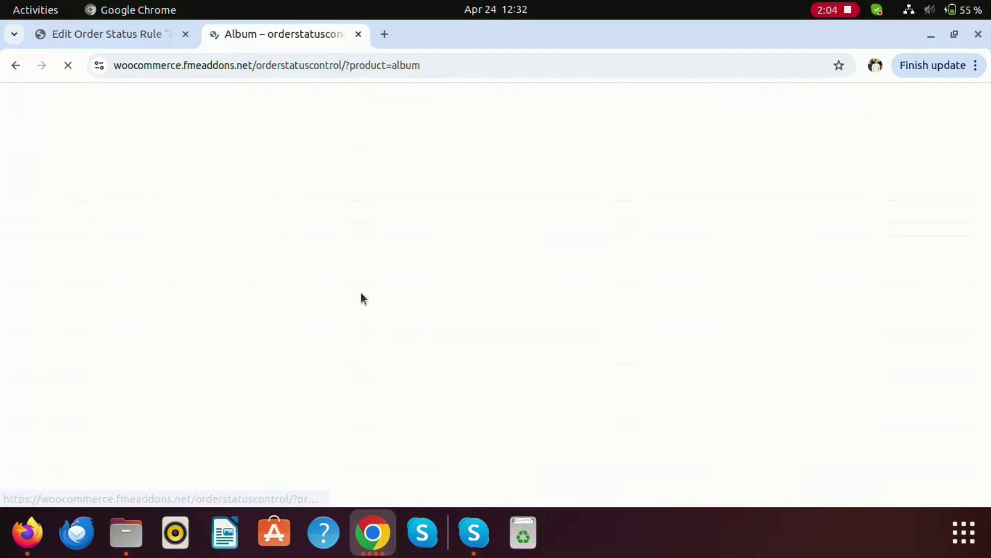
pyautogui.scroll(-5, 373, 288)
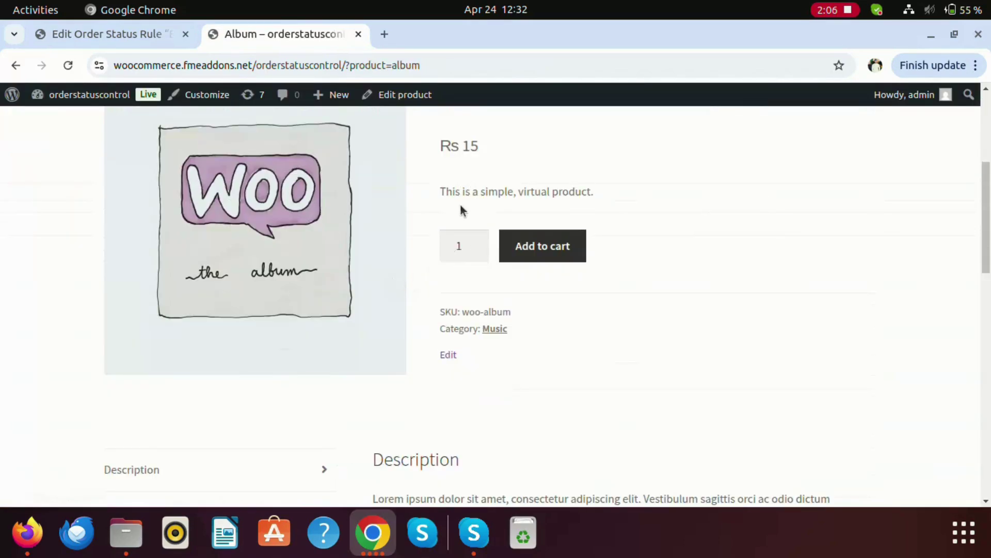
pyautogui.click(567, 242)
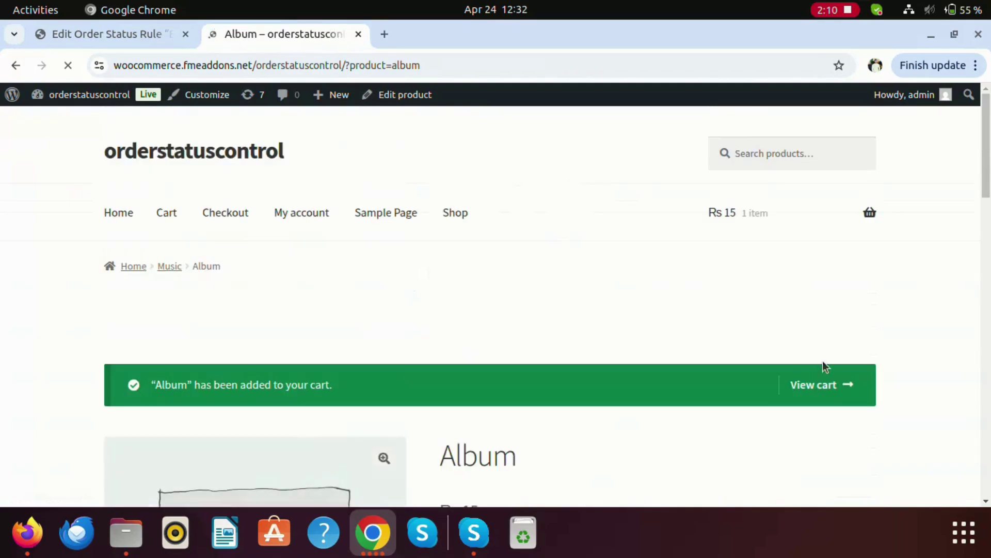
pyautogui.click(822, 389)
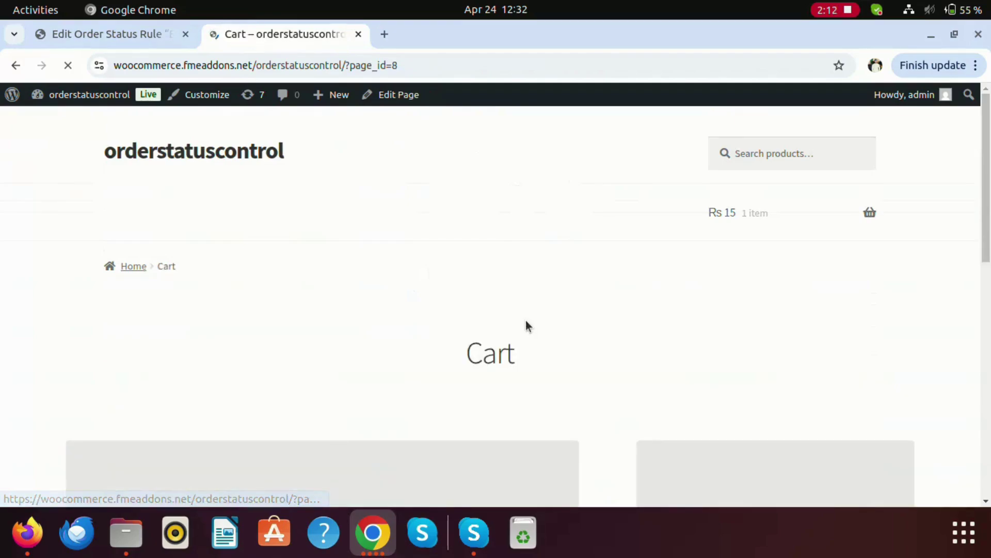
# - Proceed to checkout with the Album and place the order with the prefilled details
pyautogui.scroll(-3, 505, 289)
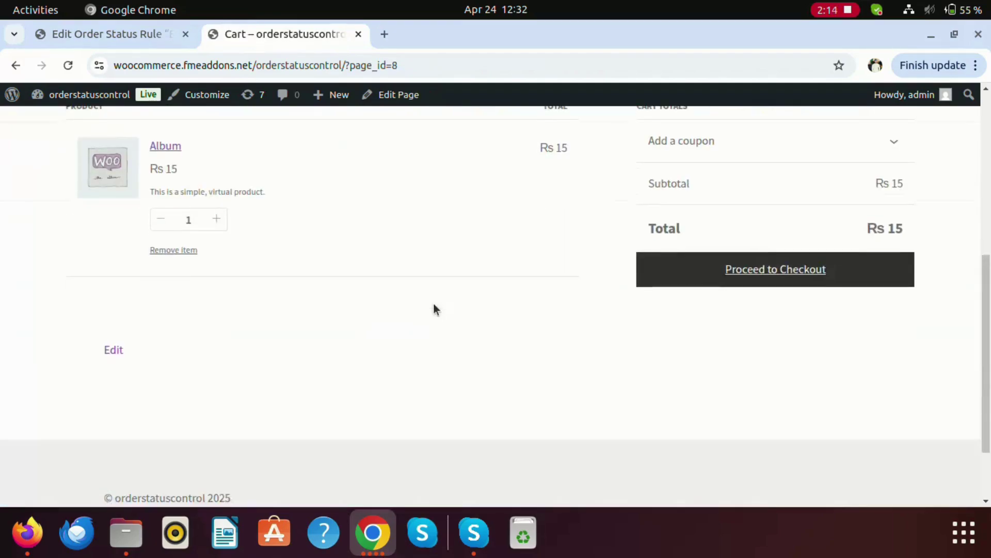
pyautogui.click(730, 276)
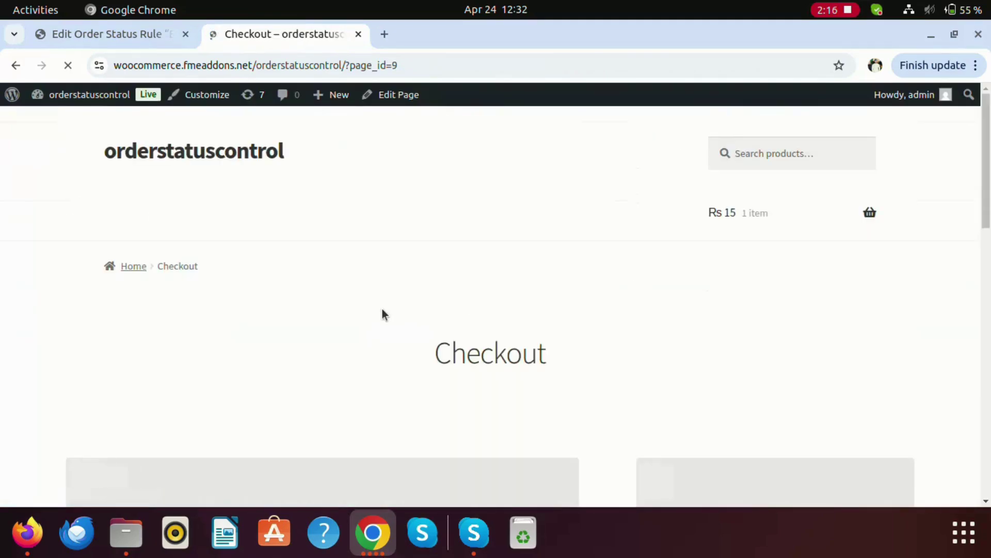
pyautogui.scroll(-4, 382, 310)
pyautogui.scroll(-12, 541, 277)
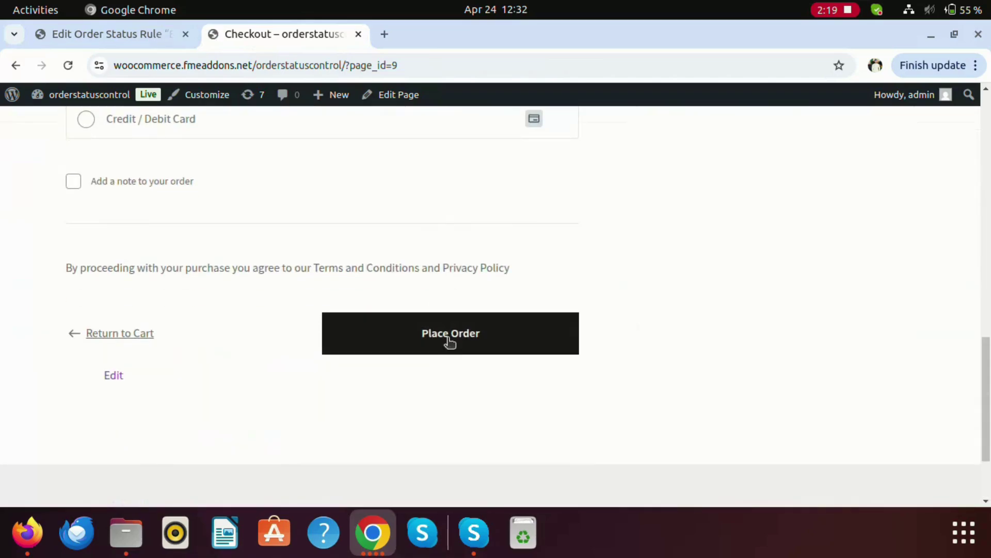
pyautogui.click(476, 345)
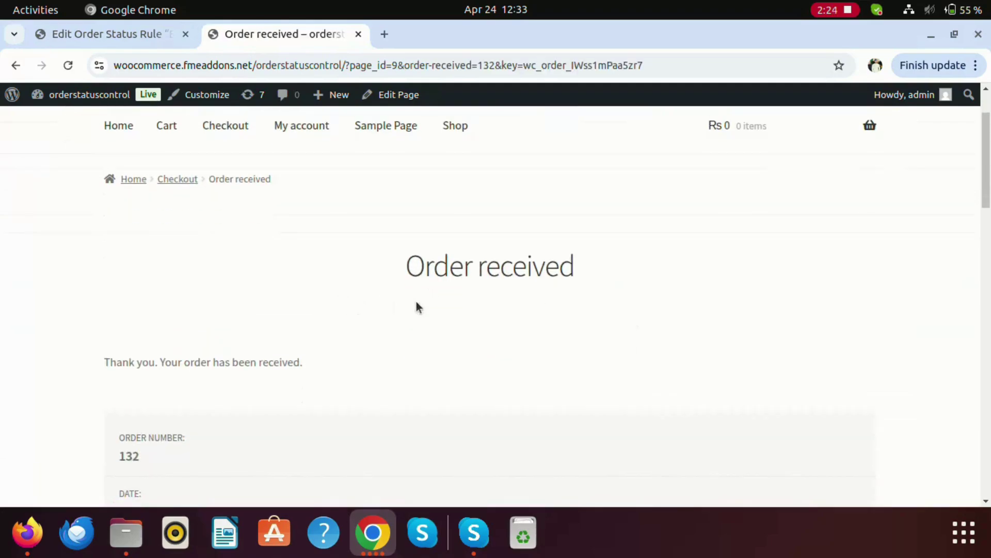
# - Review the order confirmation and check the newest order's status in the customer account's Orders list
pyautogui.scroll(-12, 416, 307)
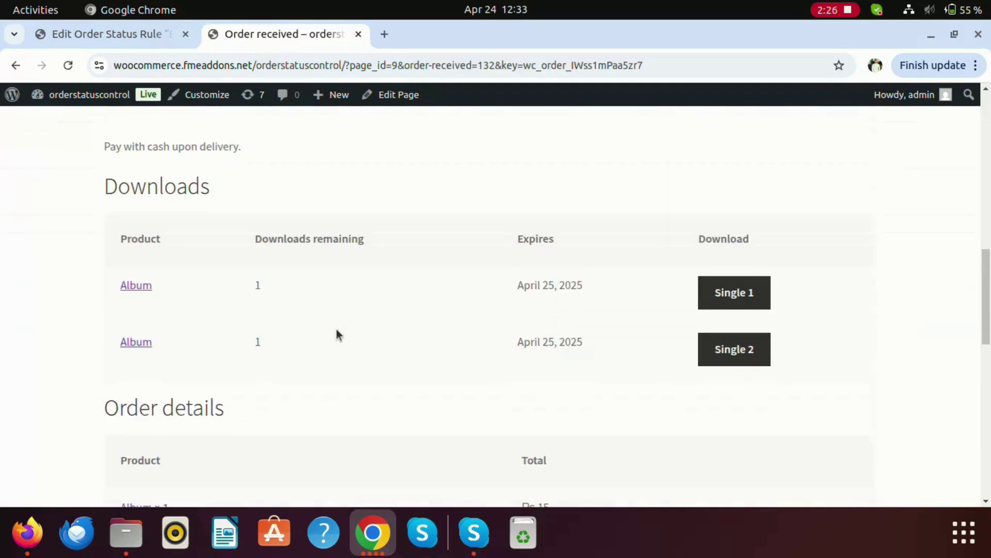
pyautogui.scroll(12, 336, 331)
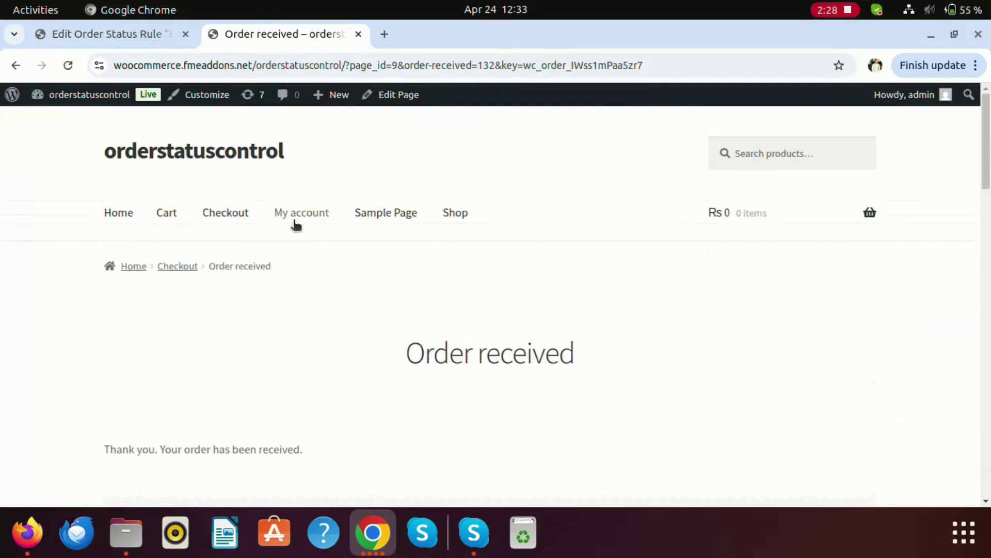
pyautogui.click(302, 225)
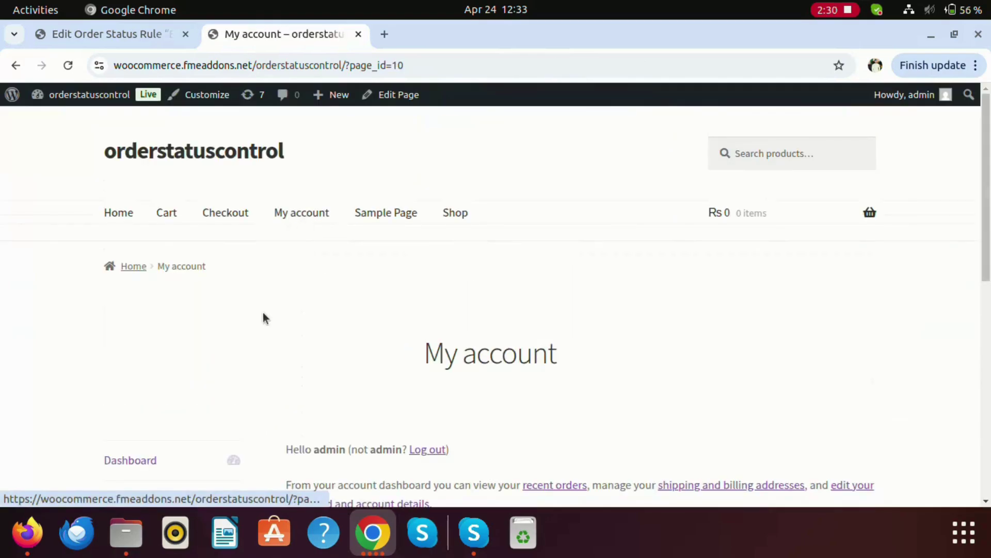
pyautogui.scroll(-5, 261, 317)
pyautogui.click(122, 243)
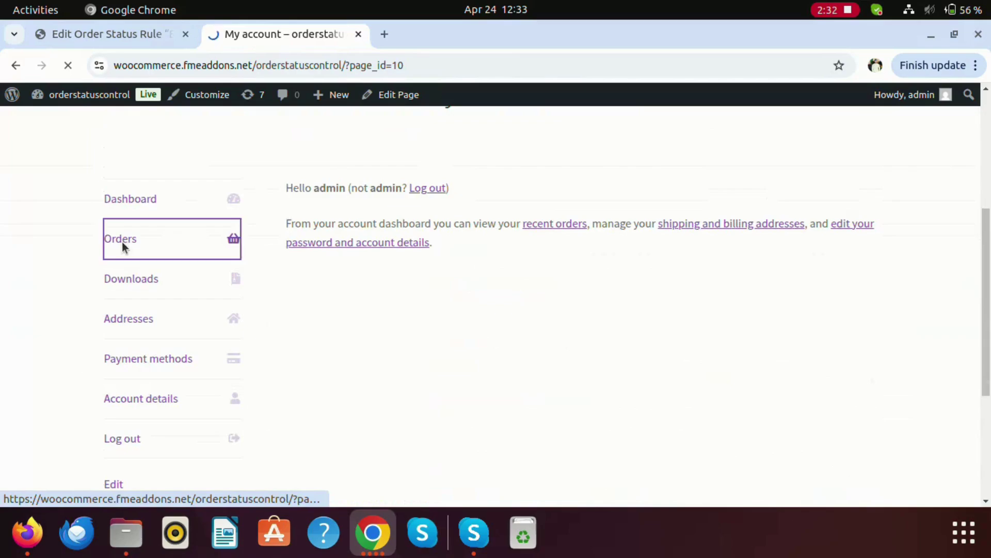
pyautogui.scroll(-5, 360, 253)
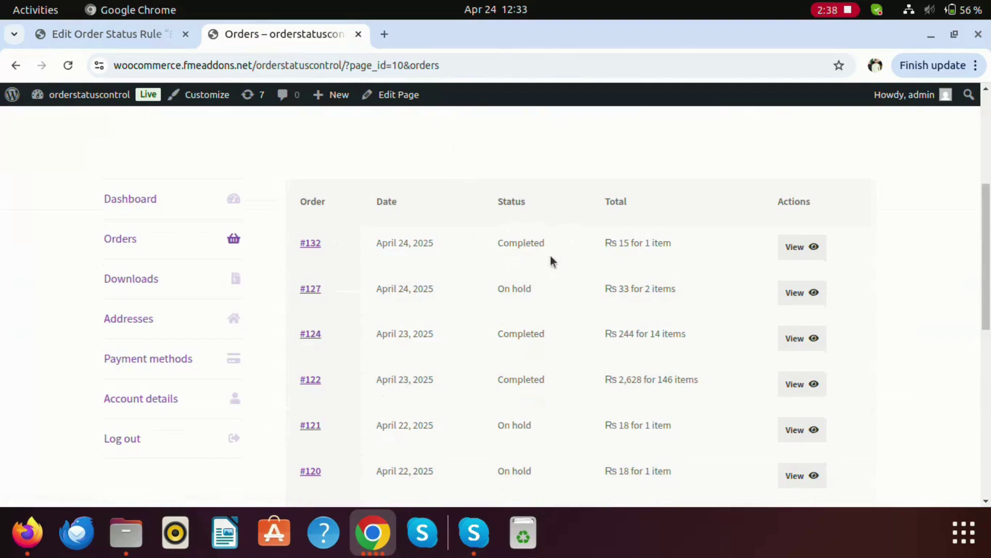
# - View the newest order's status and details, and return to the Shop page
pyautogui.click(805, 248)
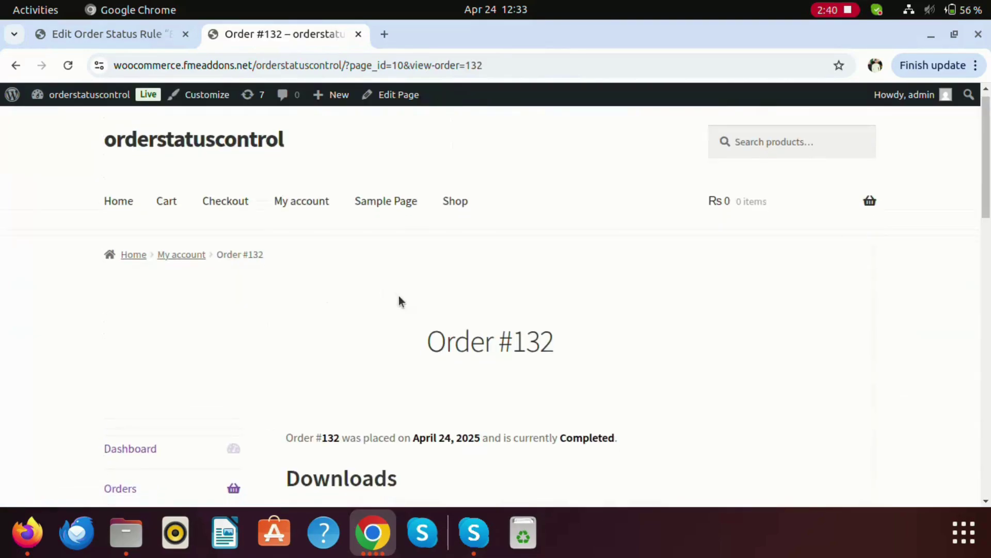
pyautogui.scroll(-10, 400, 296)
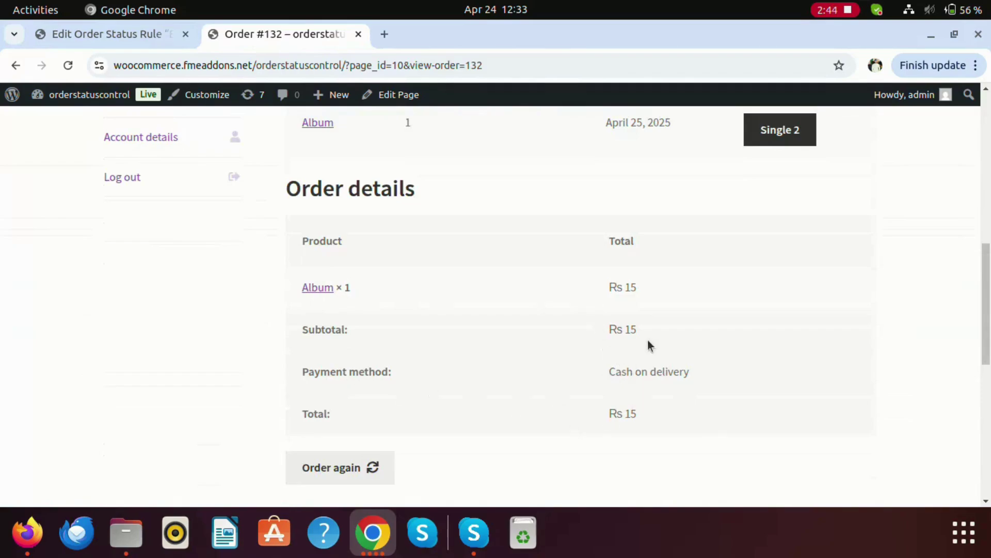
pyautogui.scroll(10, 406, 323)
pyautogui.click(455, 214)
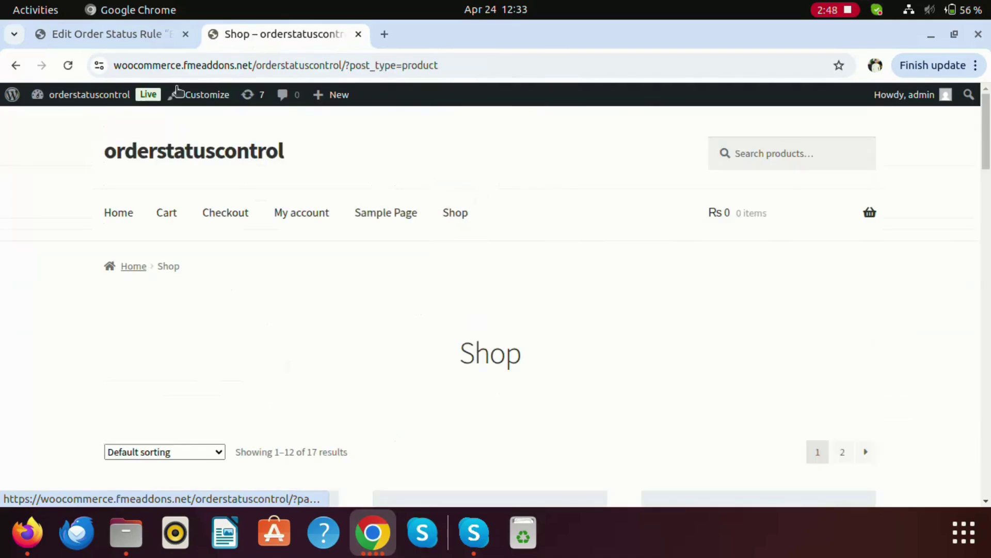
# - In the Beanie Status rule, set Auto-Complete Order to Auto-Complete Successfully Paid Orders and update the rule
pyautogui.click(107, 36)
pyautogui.scroll(-3, 428, 327)
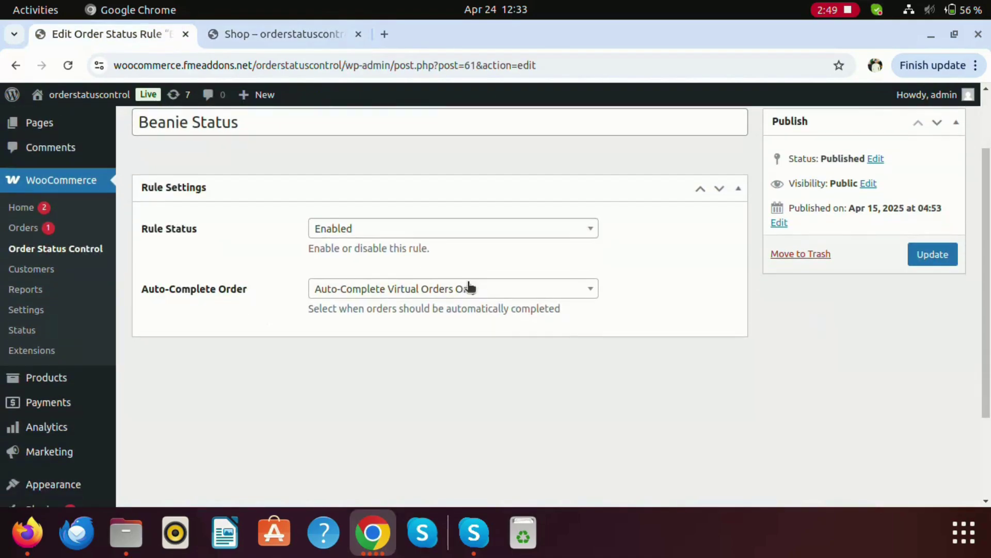
pyautogui.click(432, 289)
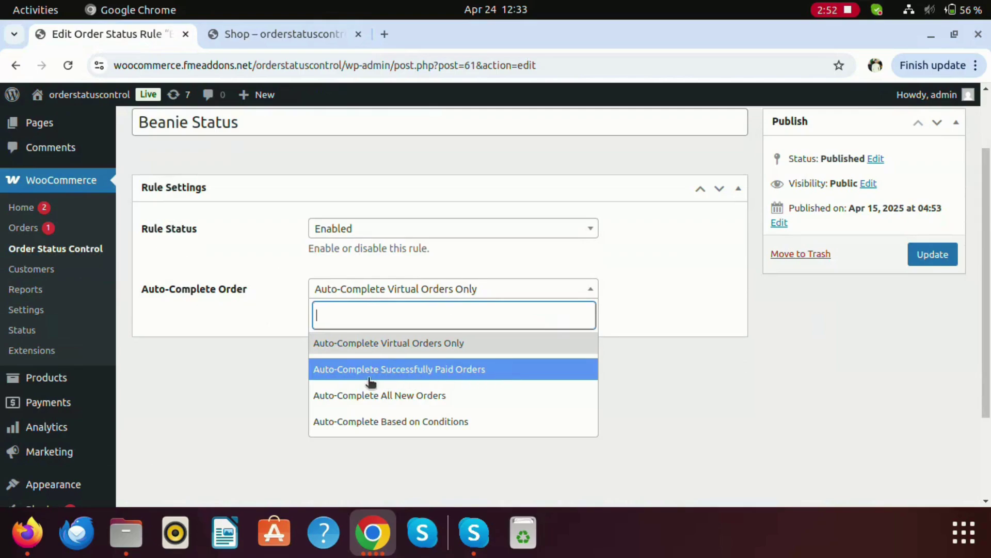
pyautogui.click(408, 375)
pyautogui.click(932, 254)
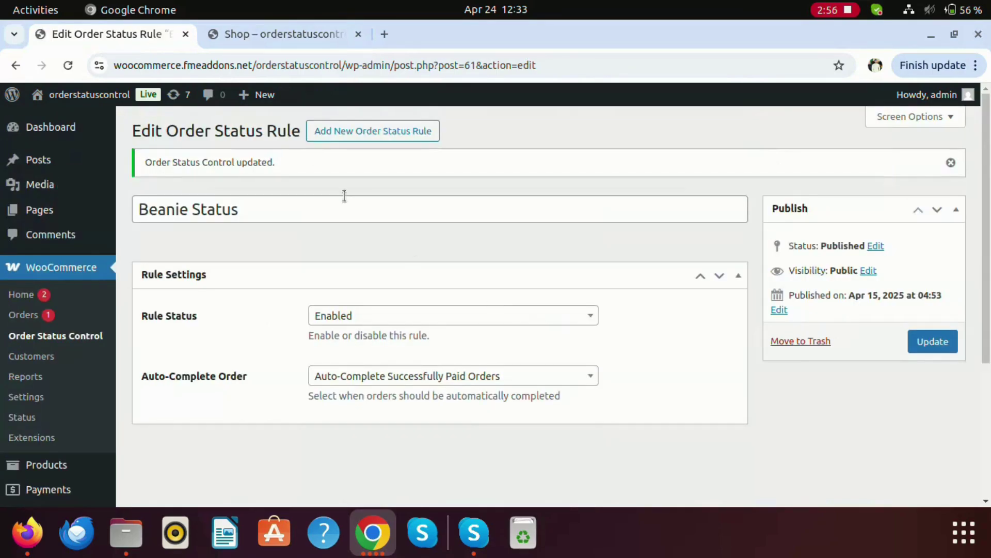
# - Back on the storefront's Shop page, add Album, Beanie and Beanie with Logo to the cart and view the cart
pyautogui.click(304, 36)
pyautogui.scroll(-10, 413, 277)
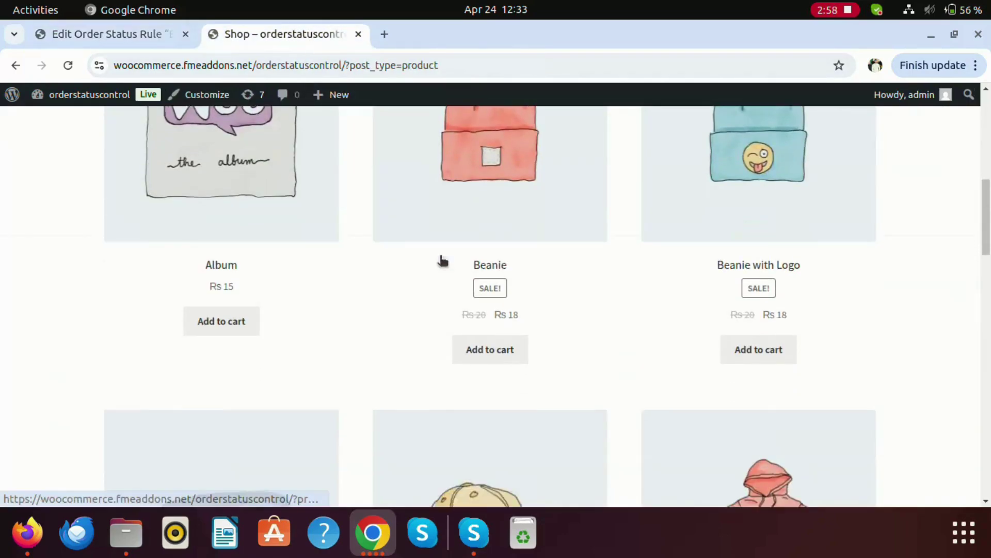
pyautogui.click(239, 293)
pyautogui.click(511, 314)
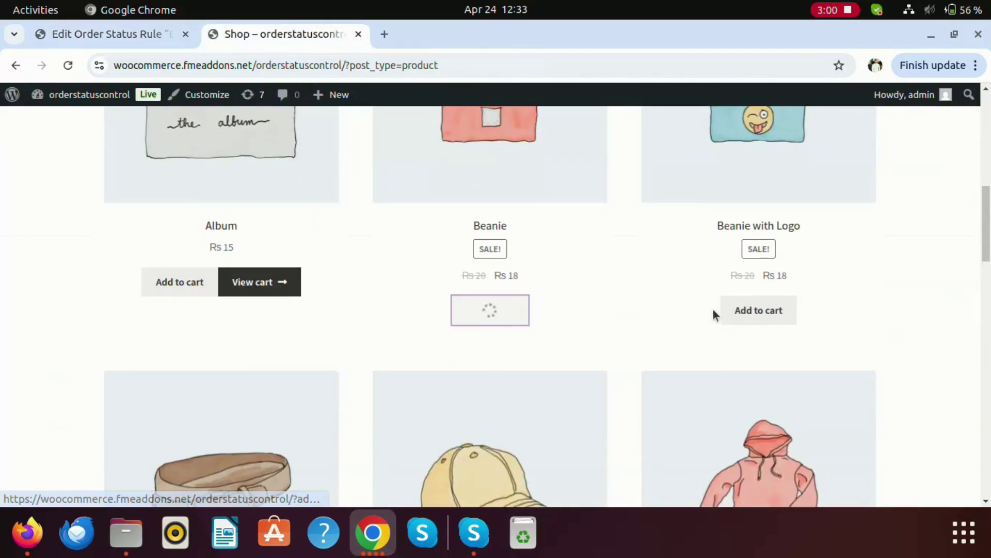
pyautogui.click(733, 310)
pyautogui.click(555, 310)
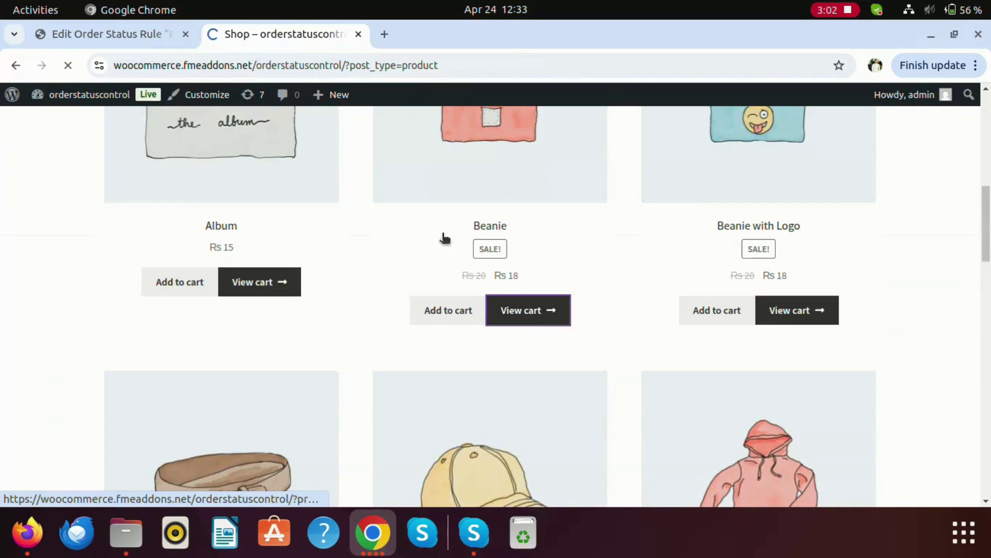
# - Raise the cart quantities to 6 for Album, 7 for Beanie and 5 for Beanie with Logo
pyautogui.scroll(-5, 372, 264)
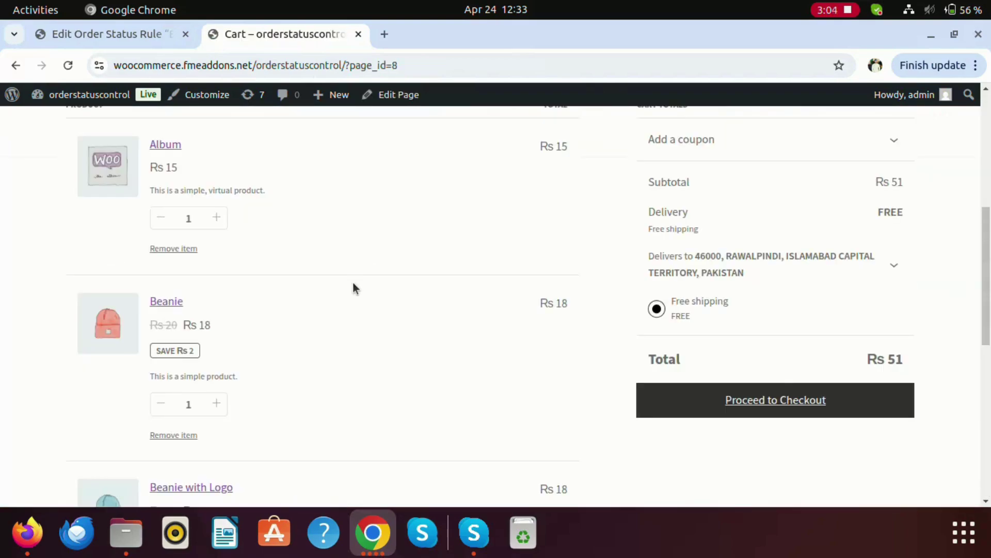
pyautogui.doubleClick(216, 220)
pyautogui.click(217, 404)
pyautogui.click(217, 404)
pyautogui.click(217, 404)
pyautogui.click(217, 404)
pyautogui.click(217, 404)
pyautogui.click(218, 404)
pyautogui.scroll(-5, 341, 341)
pyautogui.click(215, 327)
pyautogui.click(216, 327)
pyautogui.click(215, 327)
pyautogui.click(215, 327)
# - Proceed to checkout and choose Credit / Debit Card as the payment method
pyautogui.scroll(3, 716, 330)
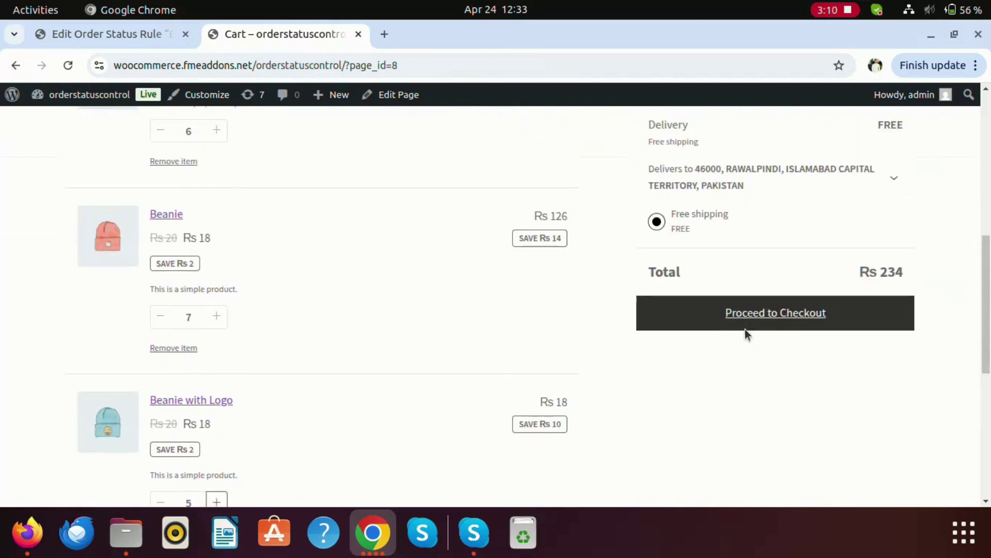
pyautogui.click(776, 314)
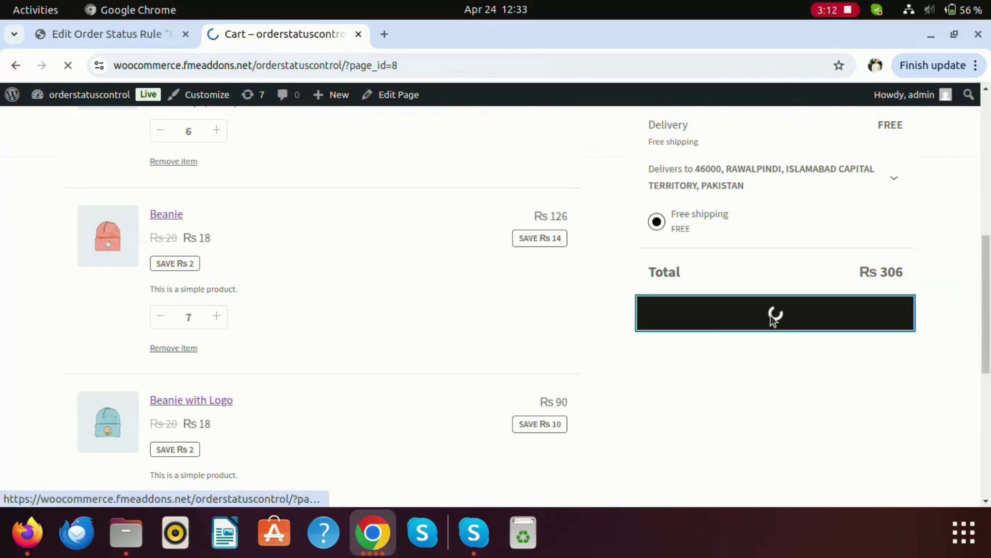
pyautogui.scroll(-4, 330, 286)
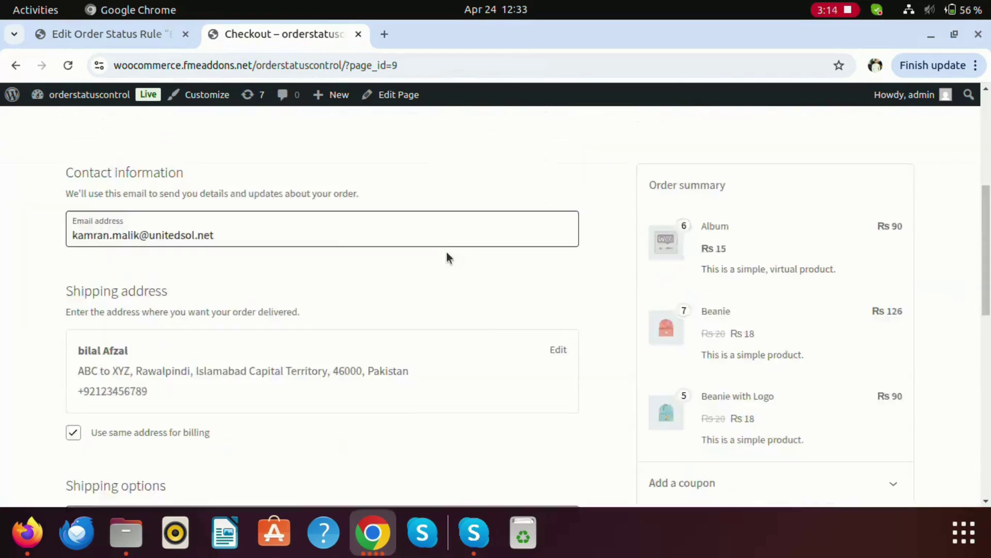
pyautogui.scroll(-8, 331, 259)
pyautogui.click(86, 336)
# - Fill in the test card's number, expiration date and security code, and place the order
pyautogui.scroll(-3, 279, 333)
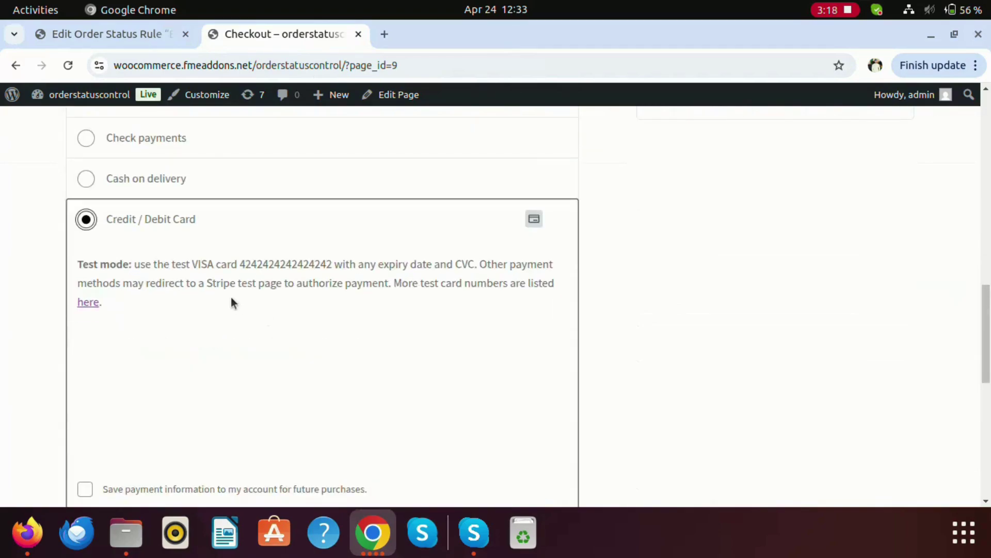
pyautogui.scroll(-3, 190, 336)
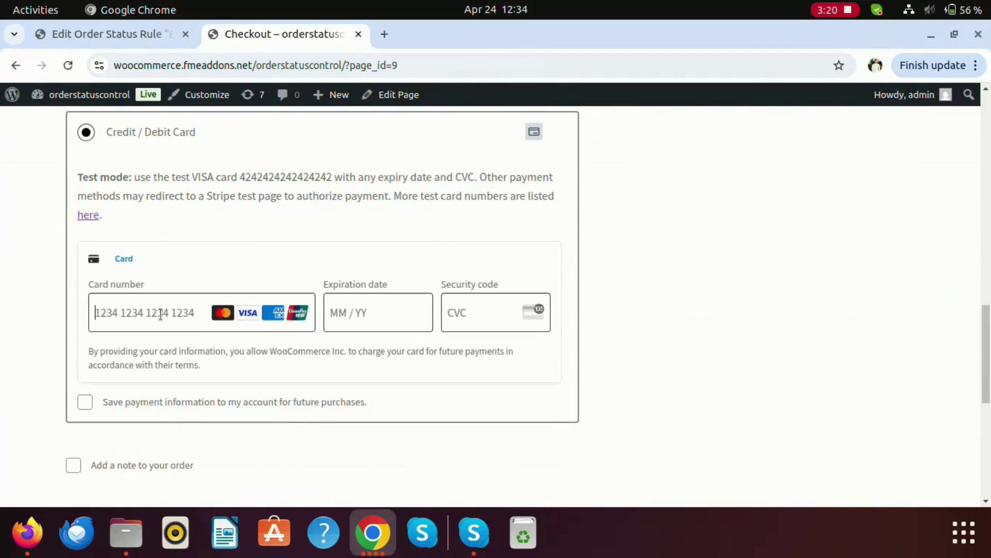
pyautogui.write('4242 4242 4242 4242')
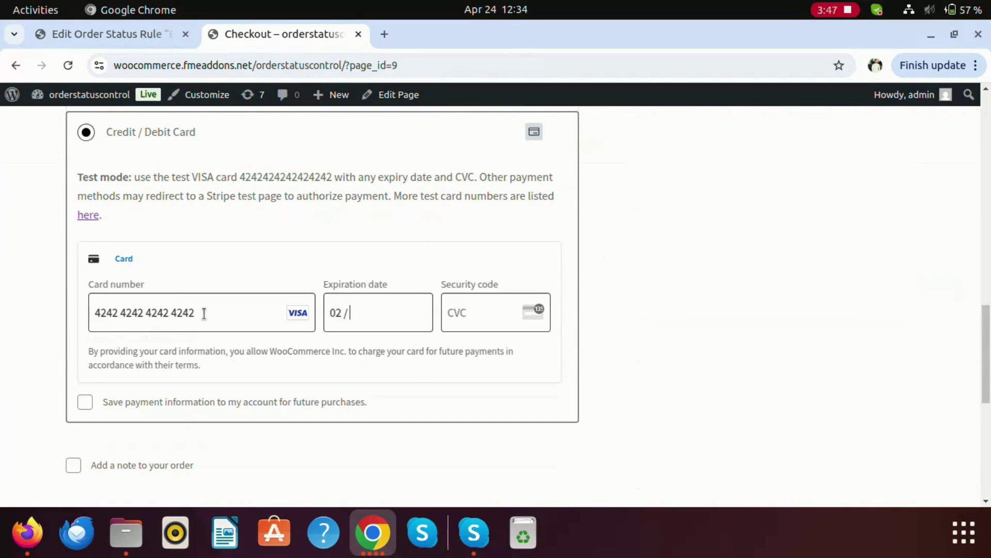
pyautogui.write('3')
pyautogui.scroll(-10, 388, 370)
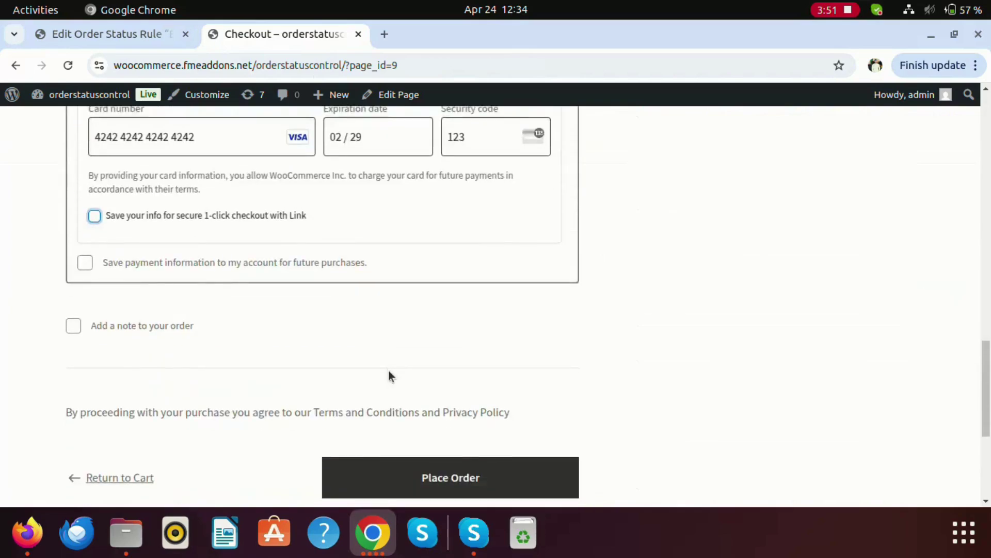
pyautogui.click(466, 392)
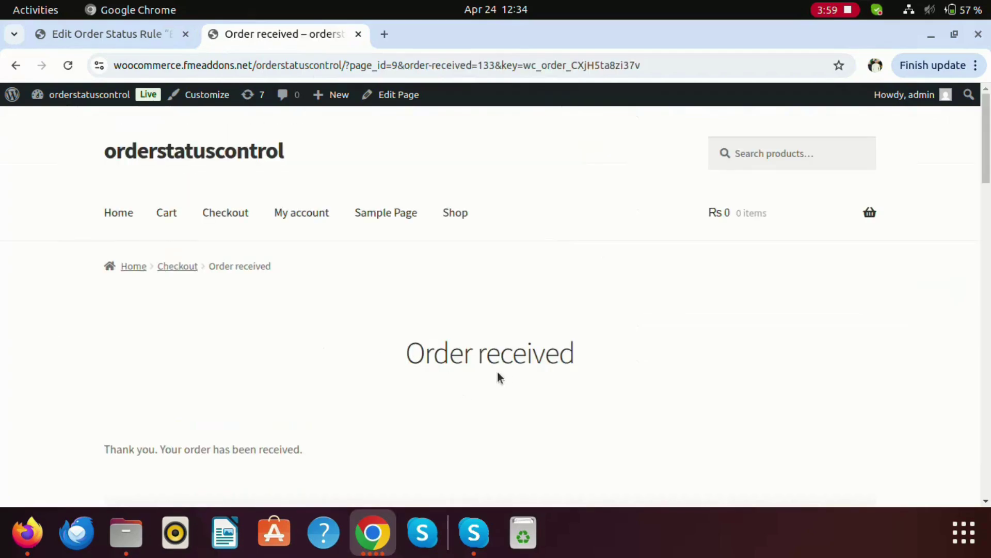
# - Check the card-paid order's status in the customer account's Orders list and open that order
pyautogui.scroll(-10, 330, 317)
pyautogui.scroll(12, 341, 326)
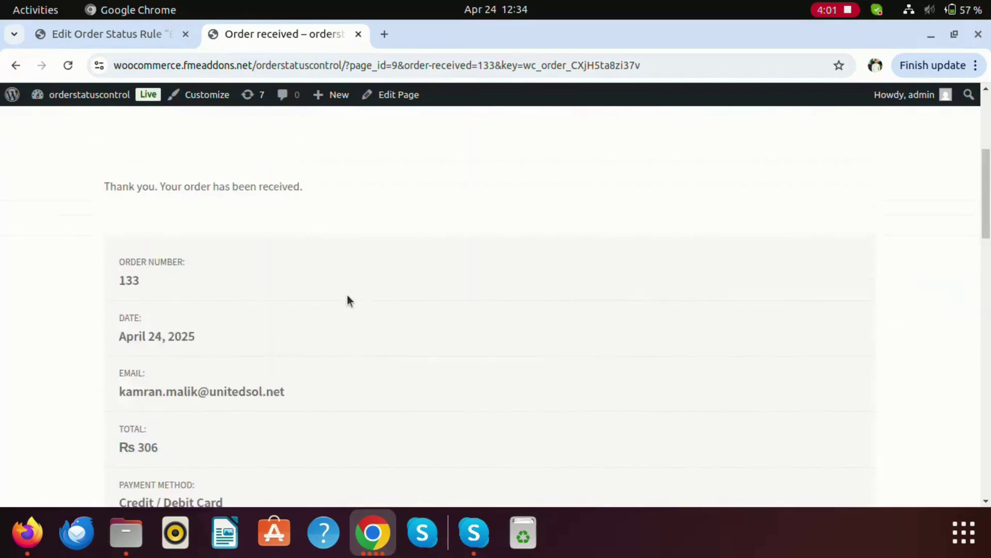
pyautogui.click(298, 213)
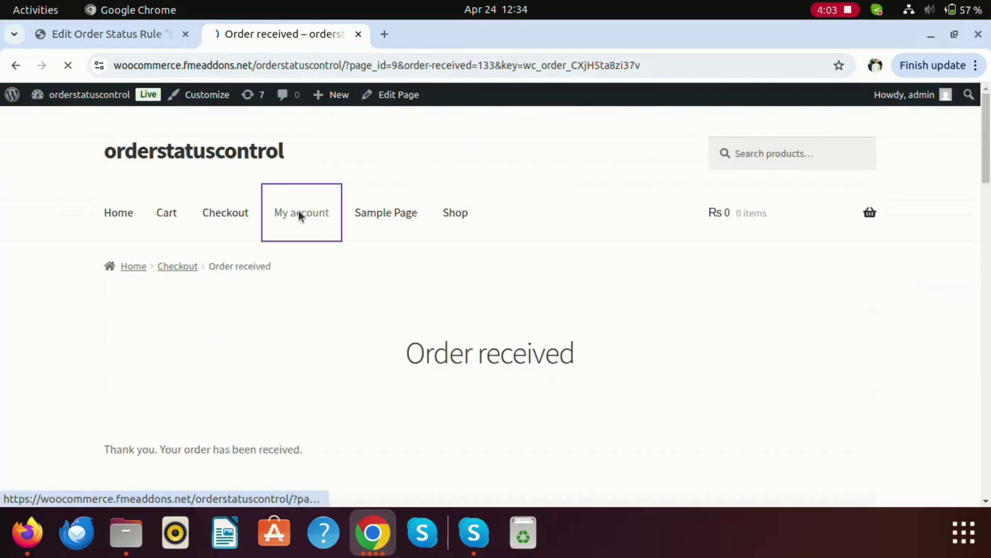
pyautogui.scroll(-5, 217, 258)
pyautogui.click(108, 241)
pyautogui.scroll(-3, 457, 325)
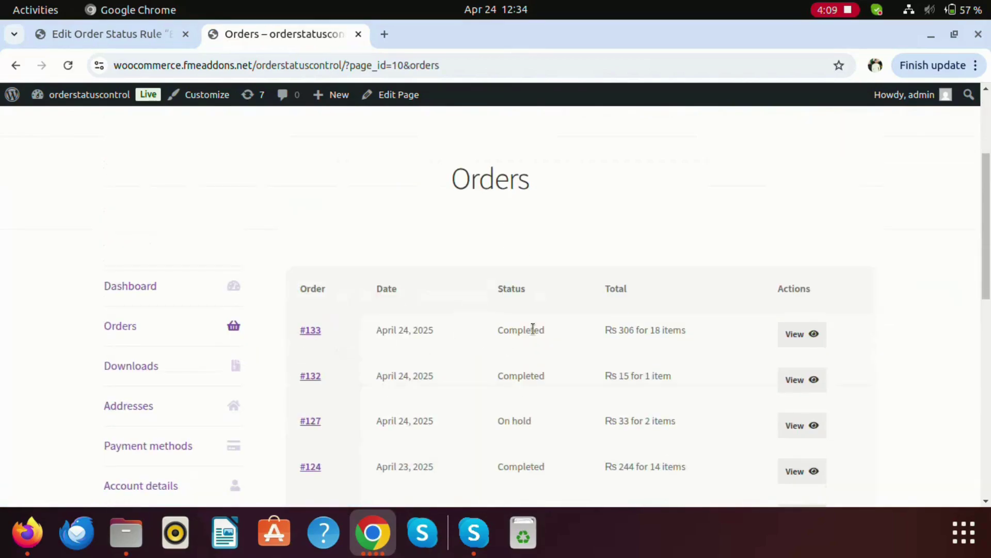
pyautogui.click(813, 333)
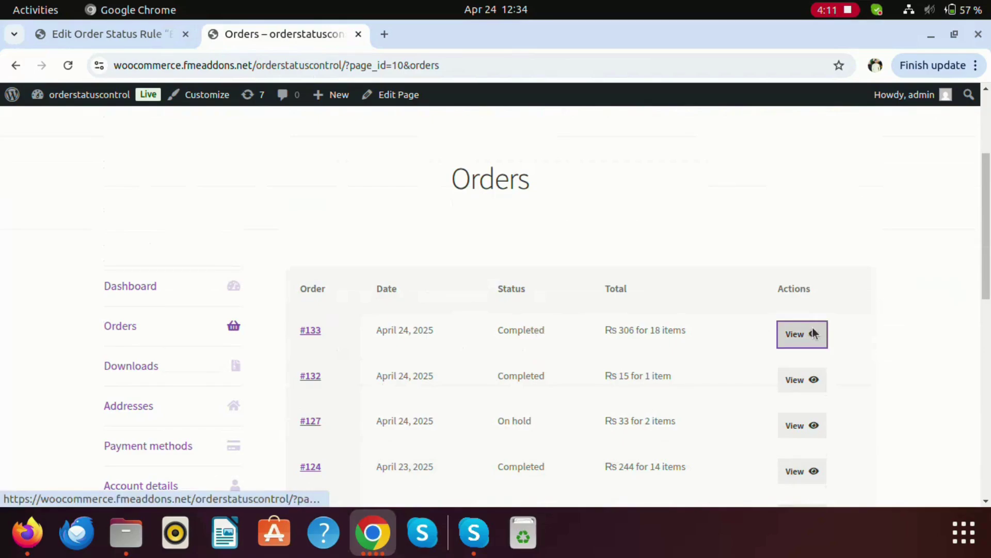
# - Review the card-paid order's items and payment method on its details page
pyautogui.scroll(-2, 521, 311)
pyautogui.scroll(-10, 488, 331)
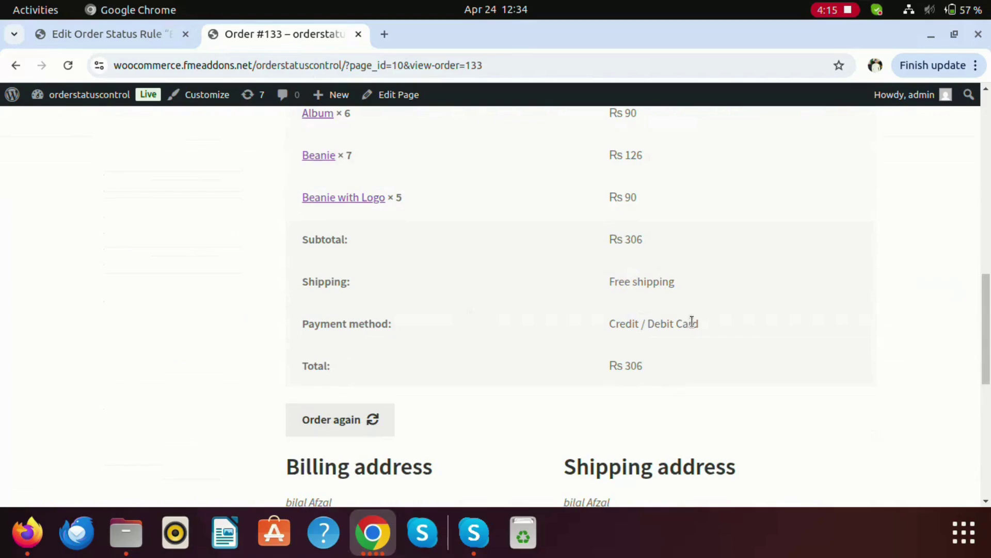
pyautogui.moveTo(702, 325); pyautogui.dragTo(605, 321)
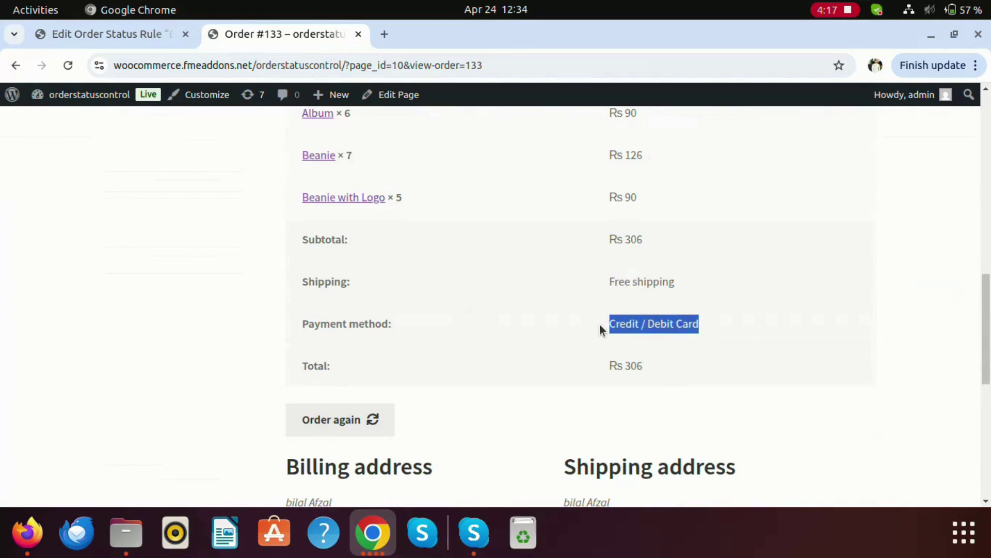
pyautogui.click(583, 340)
pyautogui.scroll(12, 510, 402)
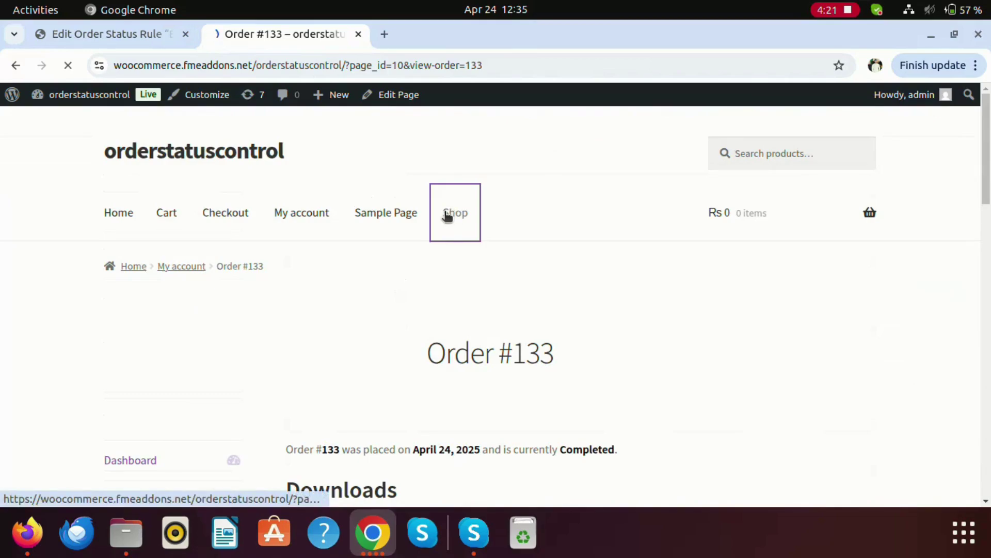
# - Set the Beanie Status rule's Auto-Complete Order mode to Auto-Complete All New Orders and update the rule
pyautogui.click(129, 34)
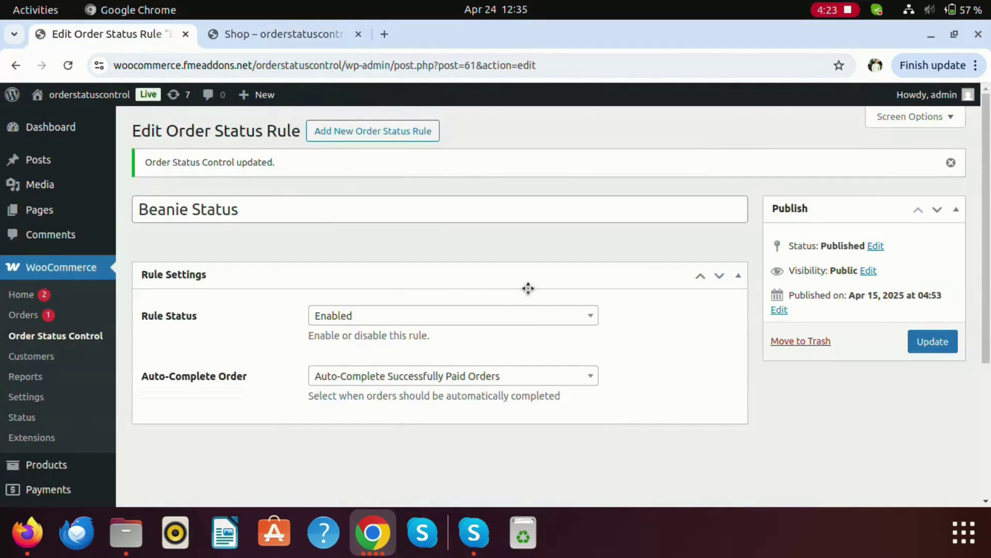
pyautogui.scroll(-3, 528, 289)
pyautogui.click(484, 290)
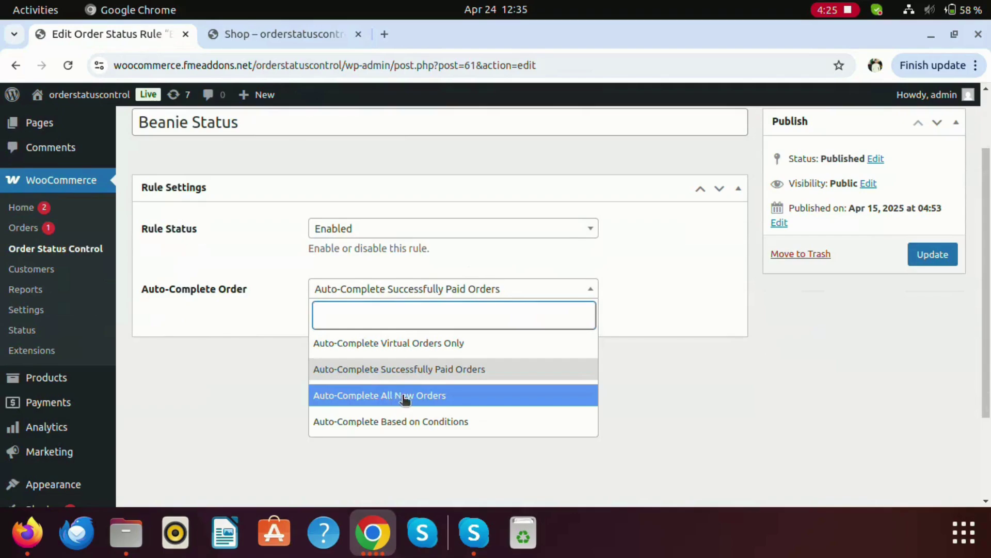
pyautogui.click(351, 396)
pyautogui.click(945, 257)
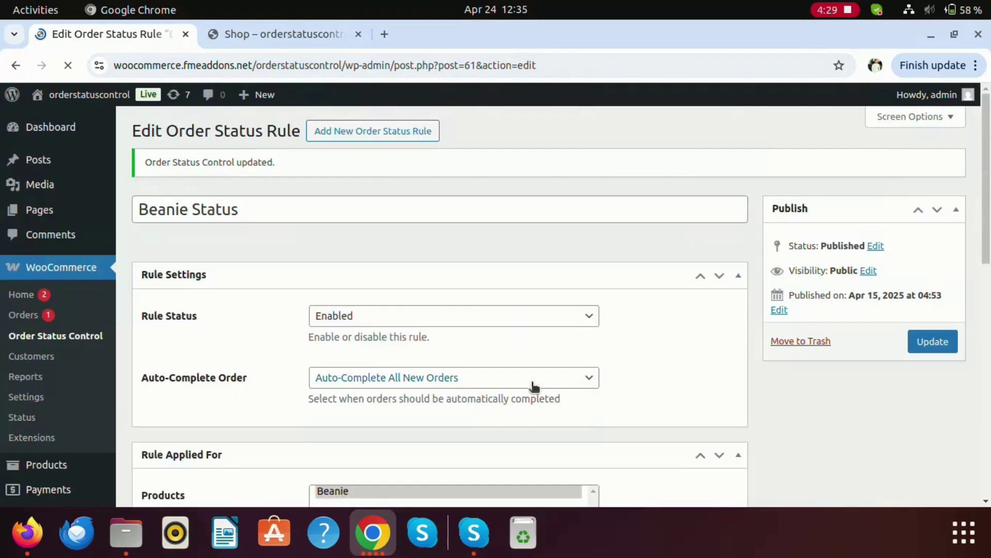
# - Add one Beanie, one Belt and one Album to the cart from the storefront's shop page and open the cart
pyautogui.click(253, 37)
pyautogui.scroll(-10, 450, 258)
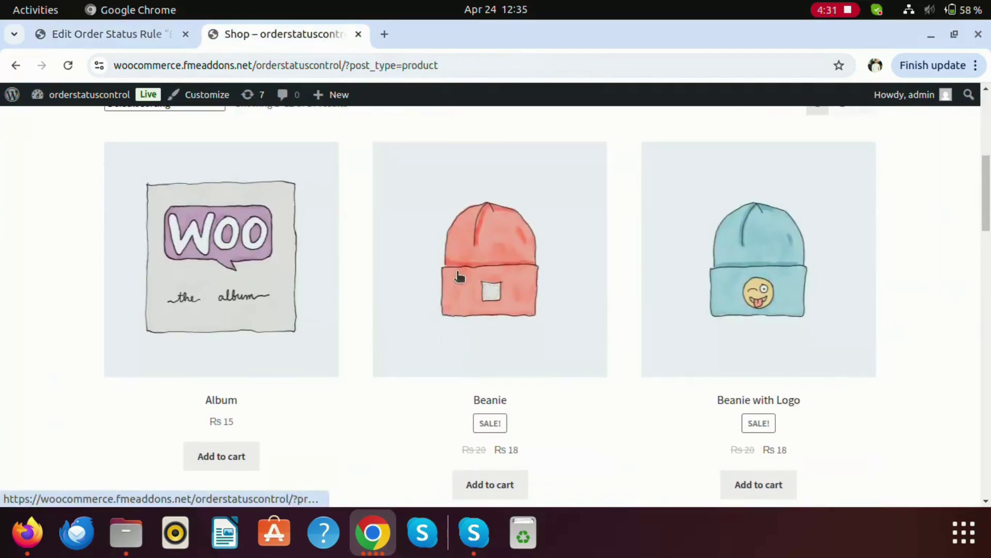
pyautogui.click(503, 397)
pyautogui.scroll(-10, 284, 361)
pyautogui.click(220, 278)
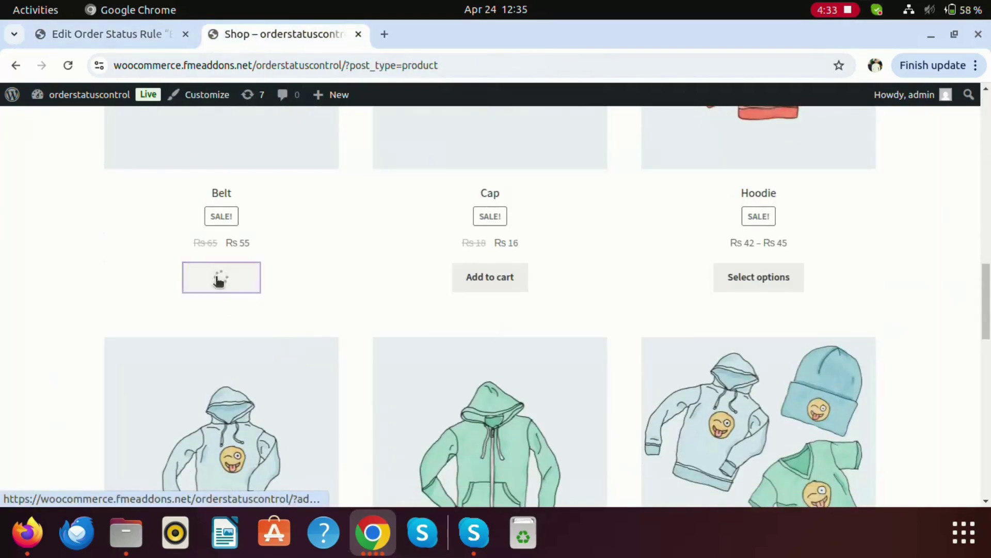
pyautogui.scroll(5, 312, 289)
pyautogui.scroll(2, 207, 405)
pyautogui.click(179, 194)
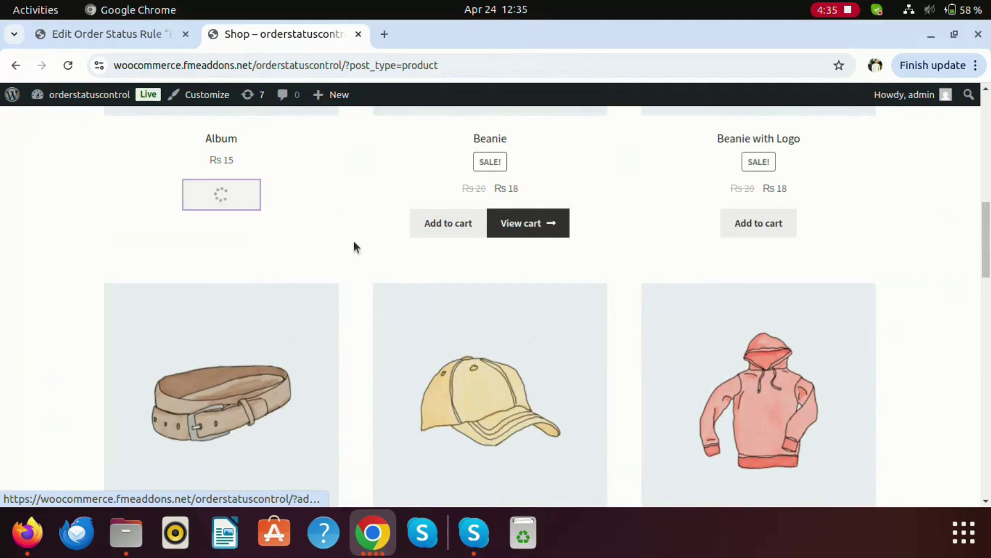
pyautogui.scroll(5, 429, 239)
pyautogui.scroll(-3, 531, 319)
pyautogui.click(534, 316)
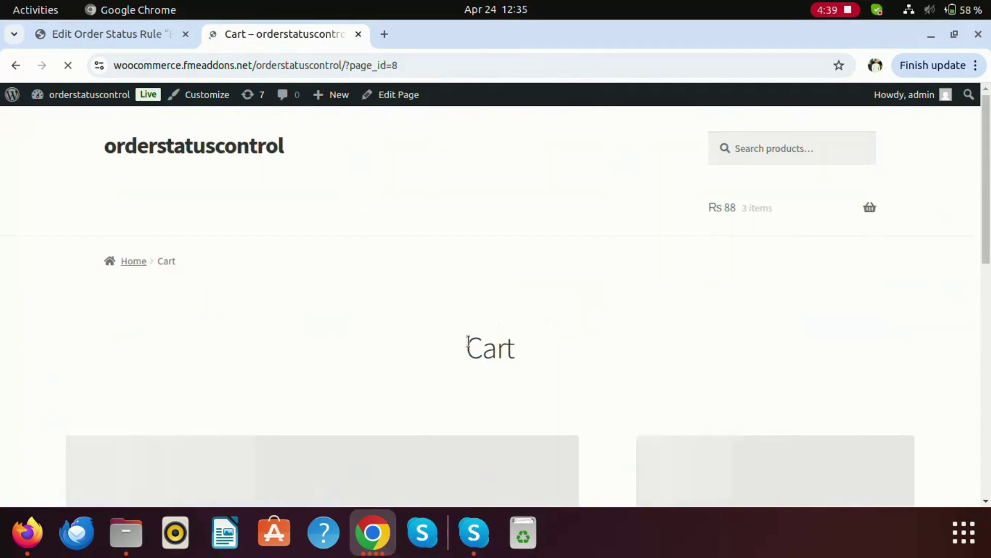
# - Proceed to checkout, select Cash on delivery as the payment method and place the order
pyautogui.scroll(-3, 537, 331)
pyautogui.scroll(-5, 572, 319)
pyautogui.click(769, 182)
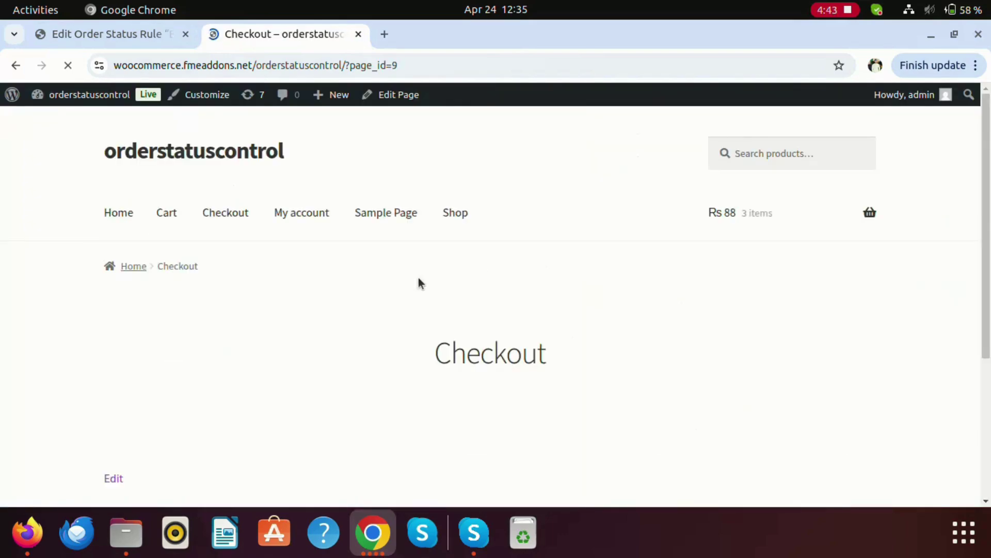
pyautogui.scroll(-5, 419, 278)
pyautogui.scroll(-5, 419, 277)
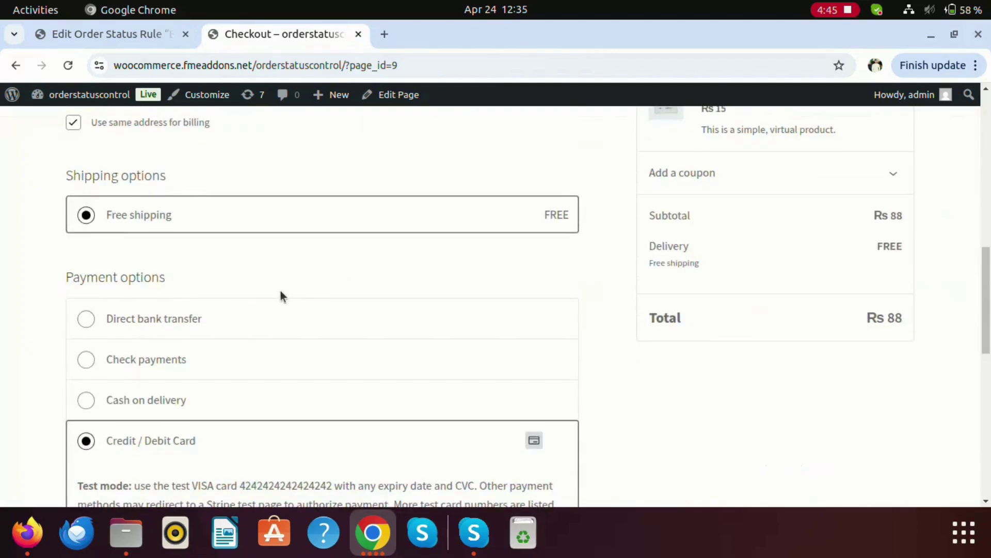
pyautogui.click(110, 361)
pyautogui.click(112, 424)
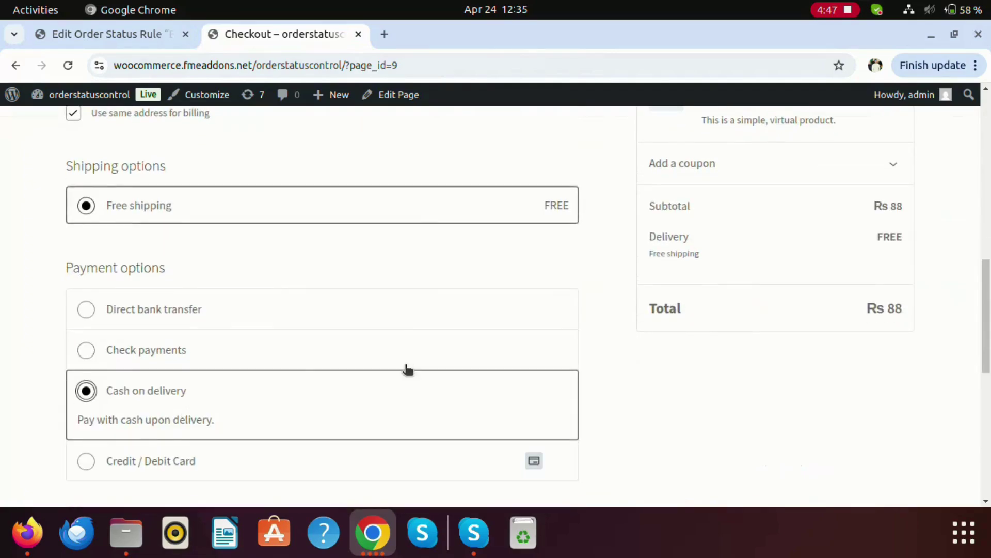
pyautogui.scroll(-5, 405, 370)
pyautogui.click(465, 339)
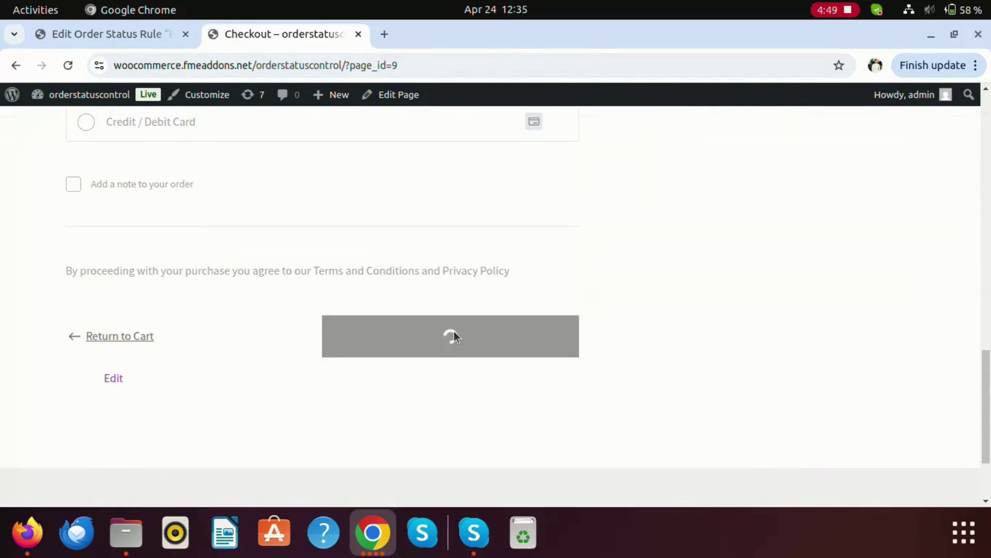
# - Check the cash-on-delivery order's status in the customer account's Orders list and open that order
pyautogui.click(289, 213)
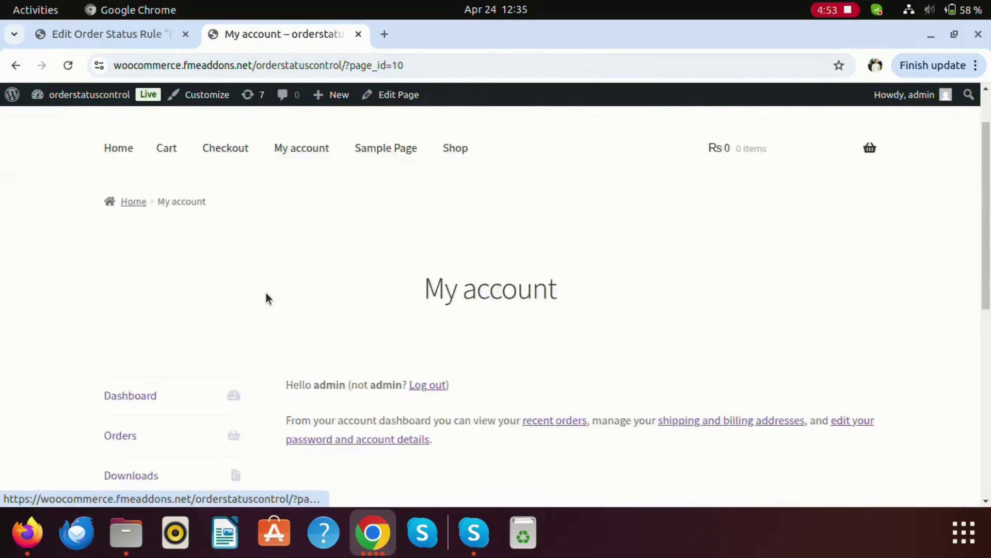
pyautogui.scroll(-3, 266, 297)
pyautogui.click(143, 327)
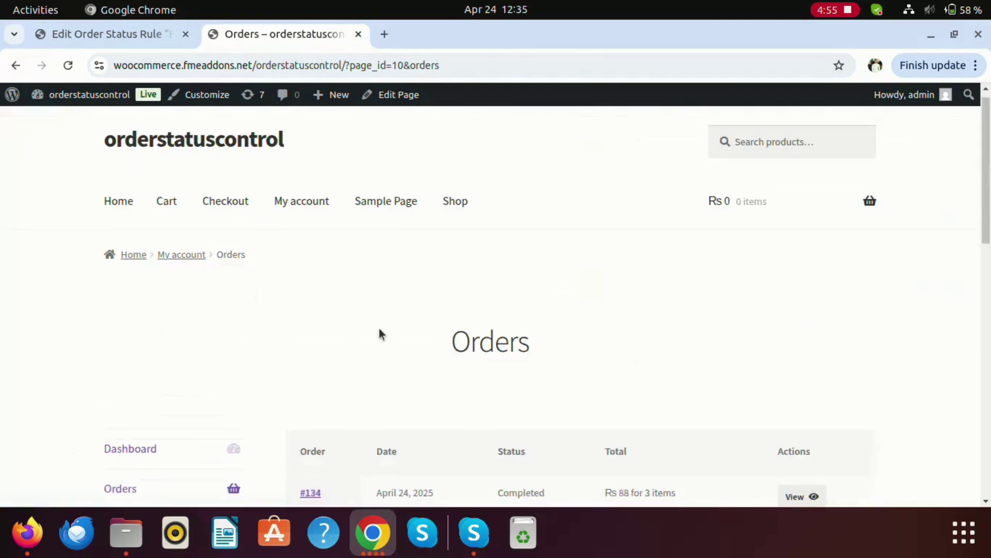
pyautogui.scroll(-5, 385, 315)
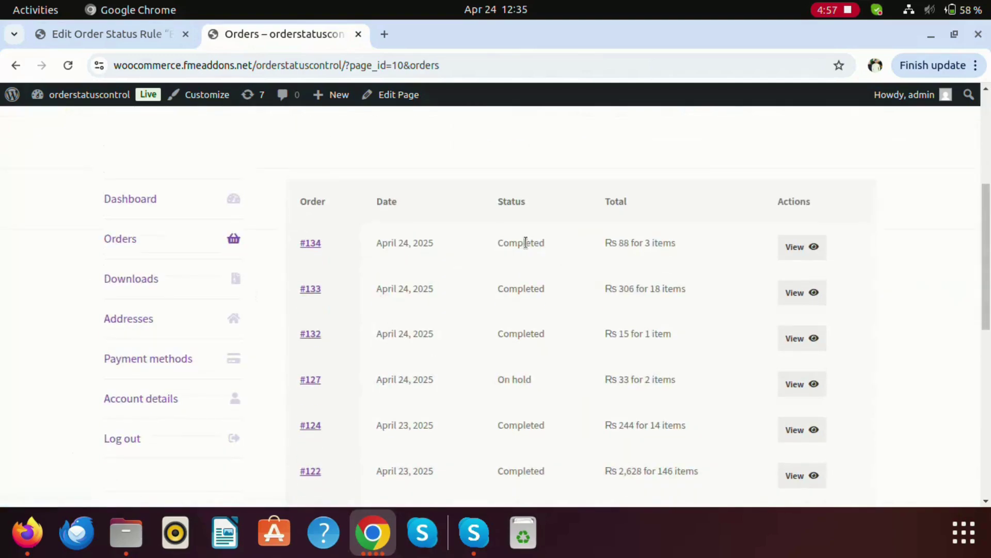
pyautogui.click(803, 248)
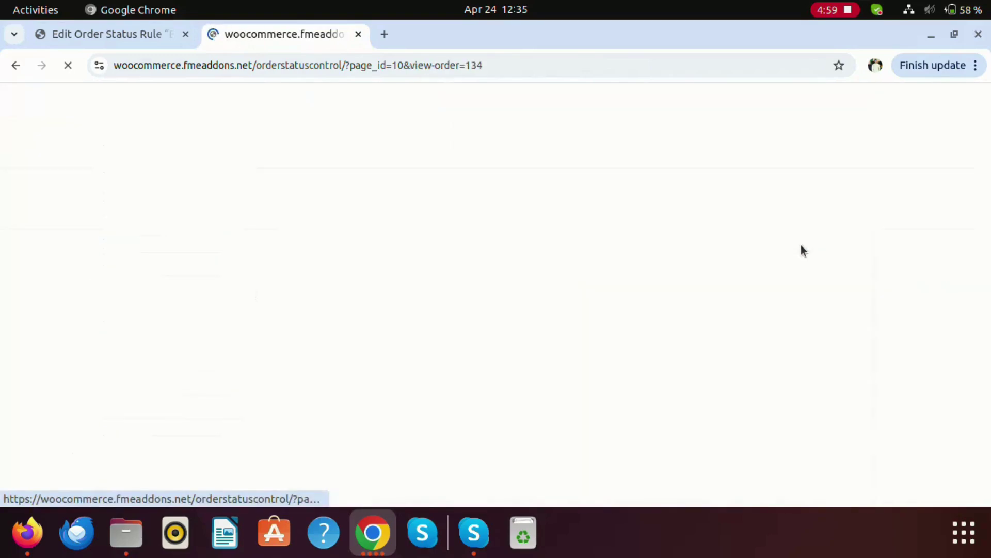
# - Review the cash-on-delivery order's products, payment method and status, and return to the shop page
pyautogui.scroll(-5, 345, 314)
pyautogui.scroll(-5, 345, 317)
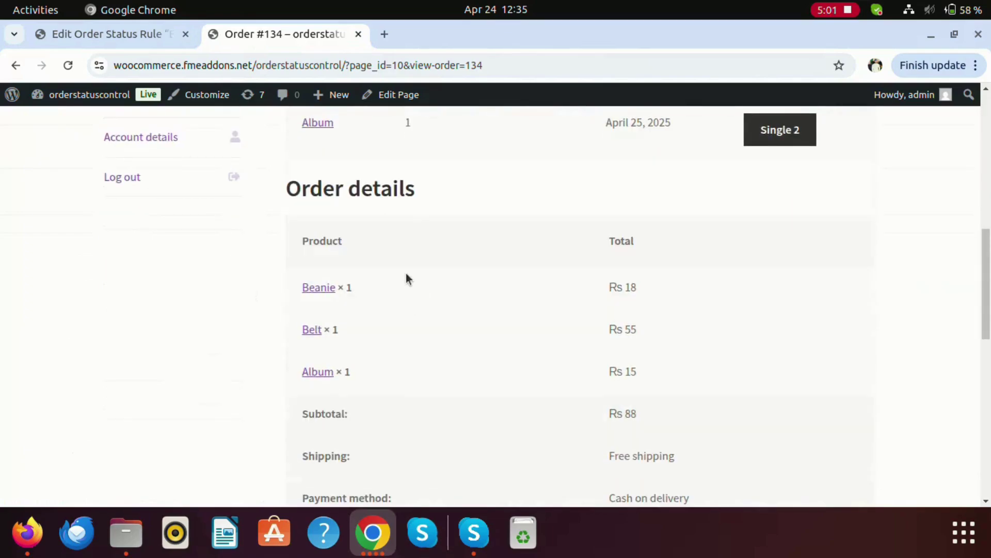
pyautogui.scroll(-3, 424, 380)
pyautogui.scroll(6, 474, 277)
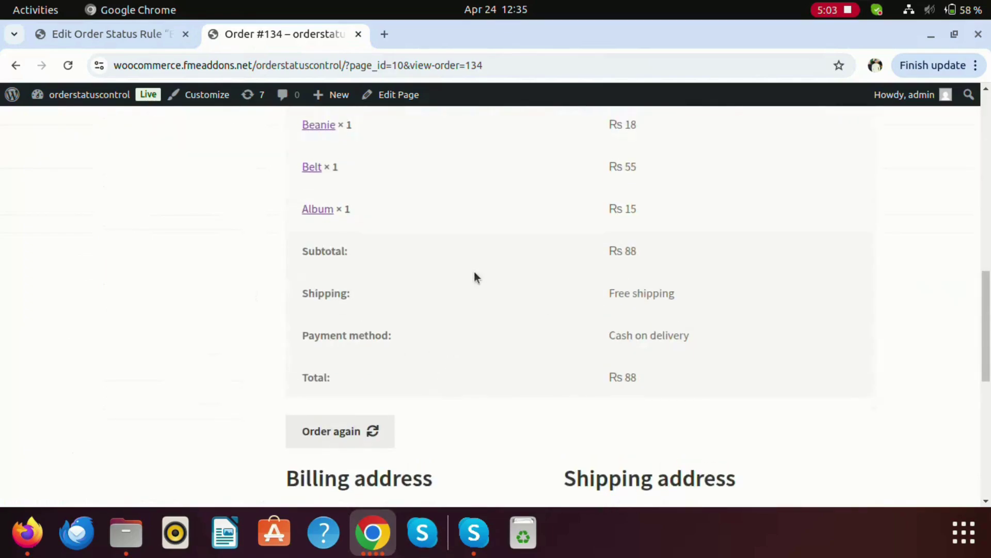
pyautogui.scroll(-5, 474, 276)
pyautogui.scroll(5, 437, 261)
pyautogui.scroll(7, 433, 243)
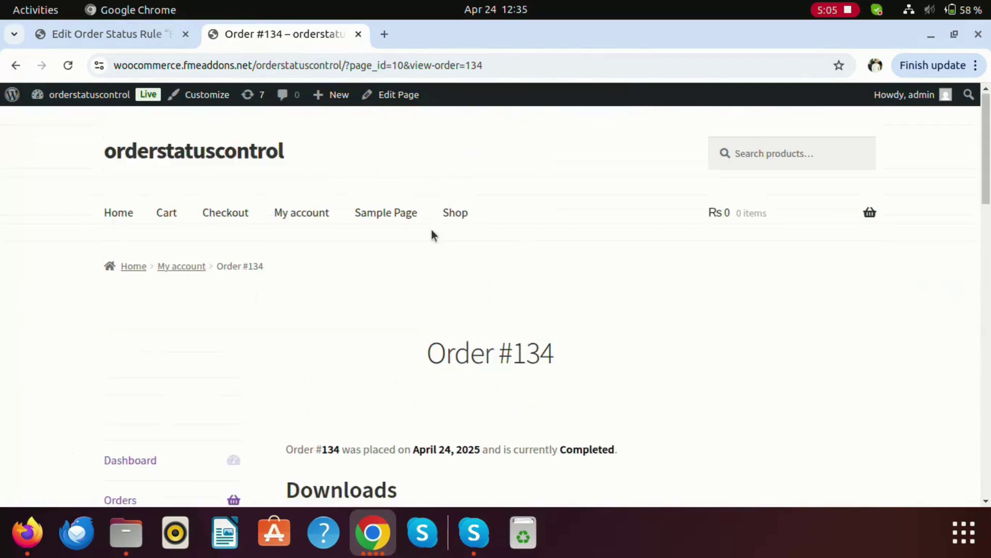
pyautogui.click(455, 212)
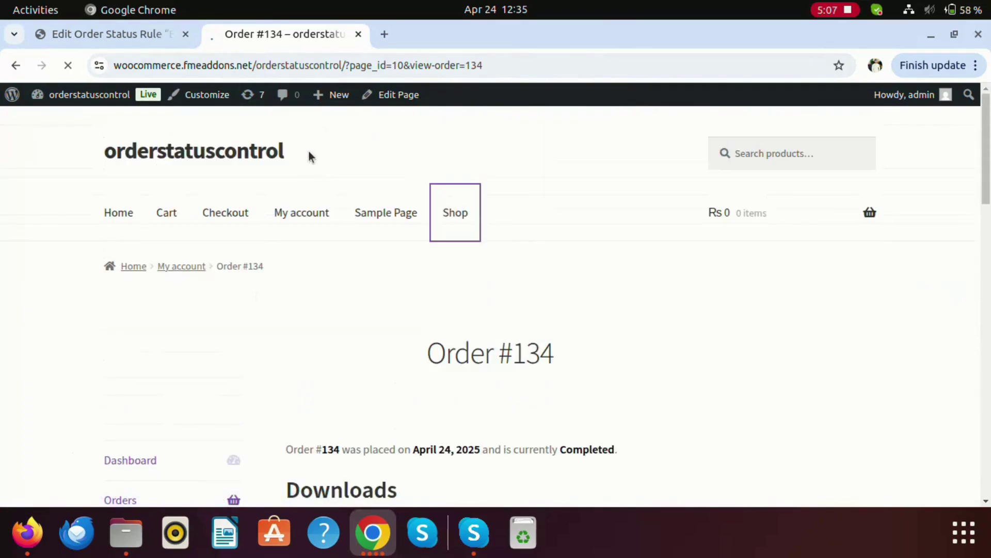
# - Change the Beanie Status rule's Auto-Complete Order mode to Auto-Complete Based on Conditions
pyautogui.click(88, 41)
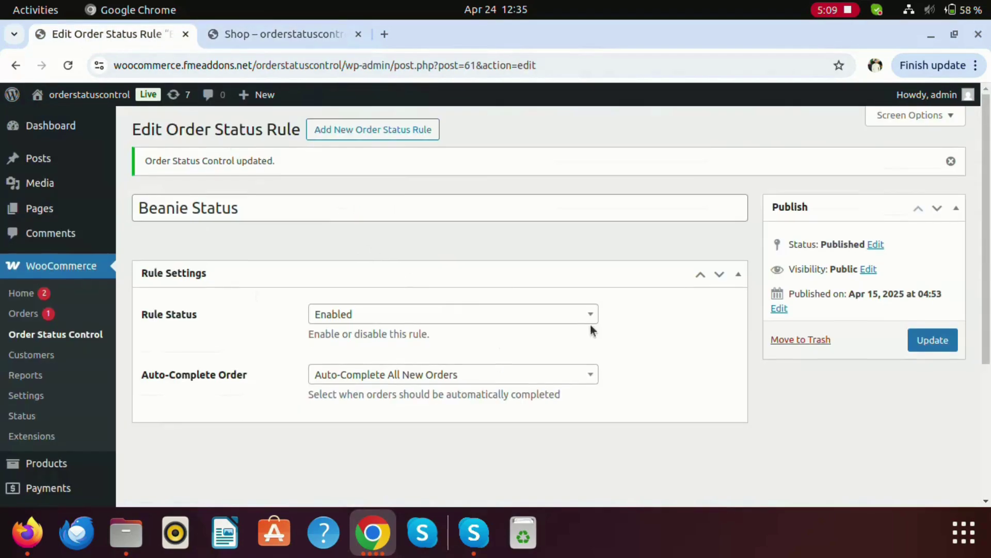
pyautogui.scroll(-3, 590, 324)
pyautogui.scroll(2, 573, 264)
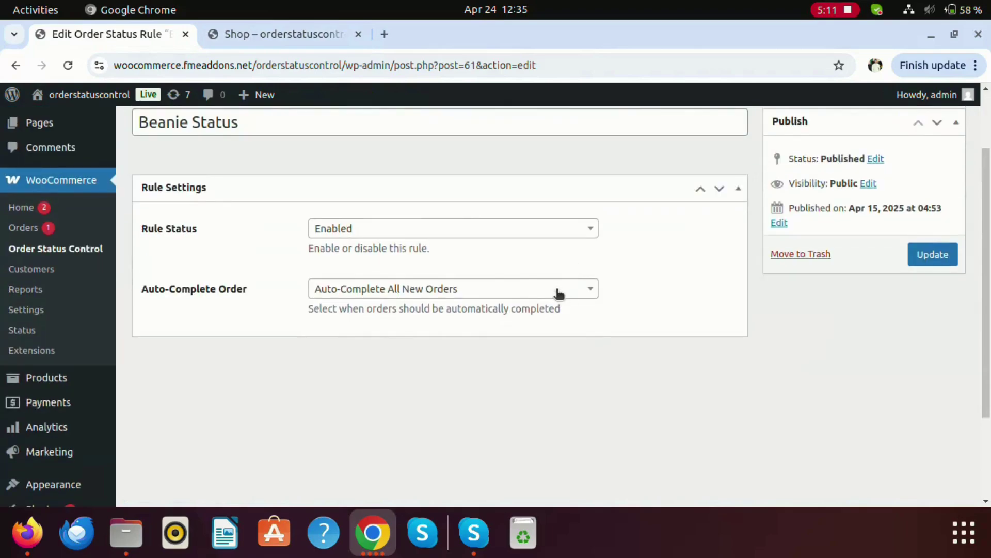
pyautogui.click(558, 289)
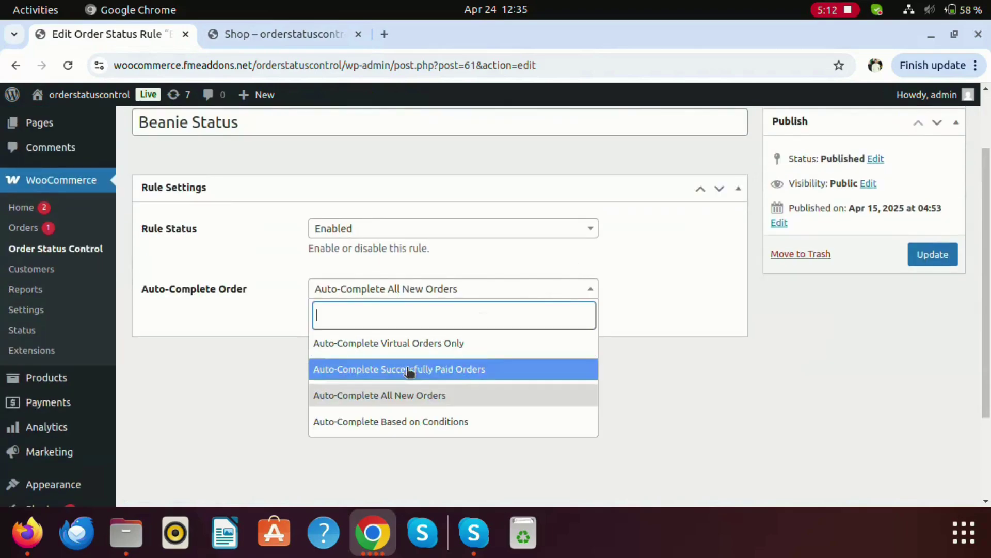
pyautogui.click(438, 422)
# - Review the rule's product, user role, country, quantity and amount conditions, and update the rule
pyautogui.scroll(-2, 383, 324)
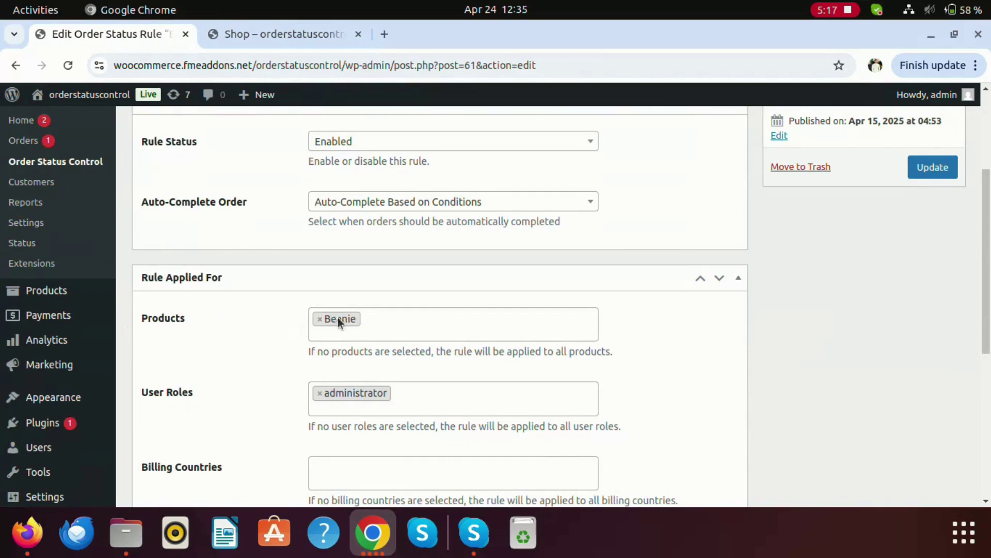
pyautogui.scroll(-2, 225, 354)
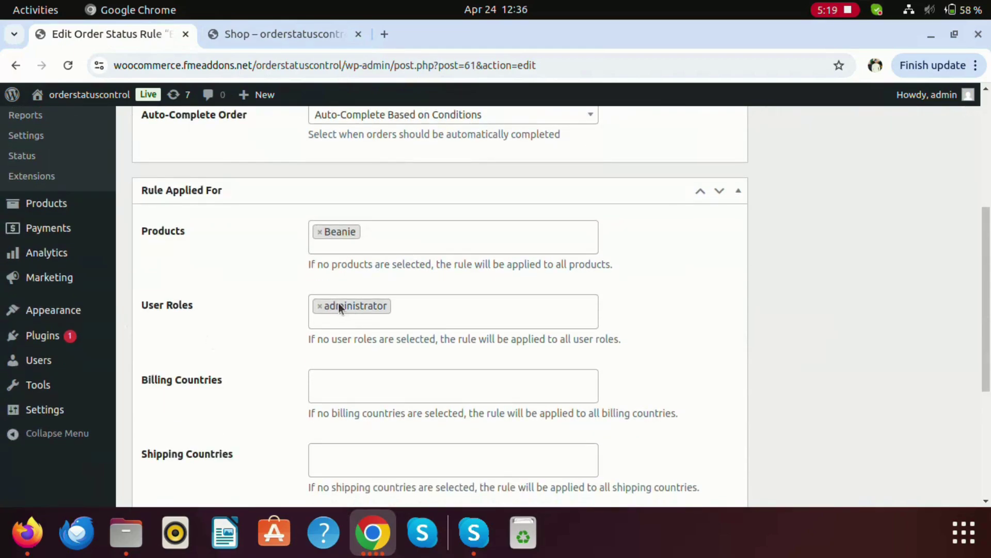
pyautogui.scroll(-2, 349, 305)
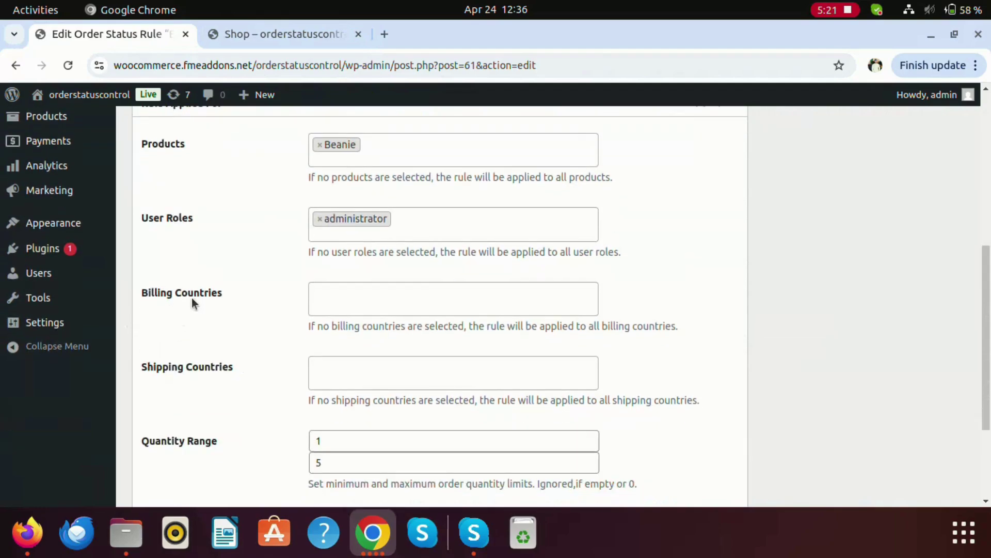
pyautogui.click(429, 297)
pyautogui.click(265, 318)
pyautogui.scroll(-3, 237, 369)
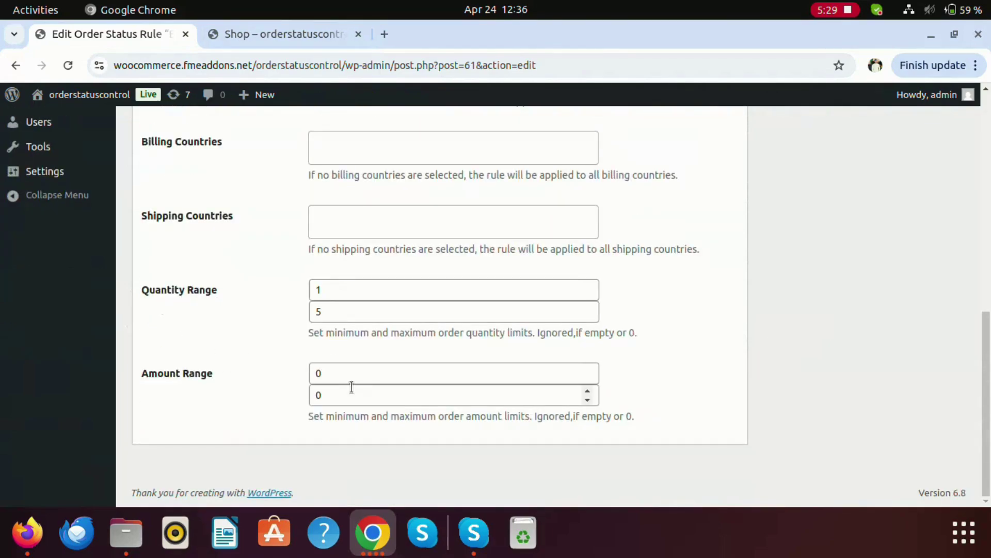
pyautogui.scroll(15, 745, 333)
pyautogui.click(933, 277)
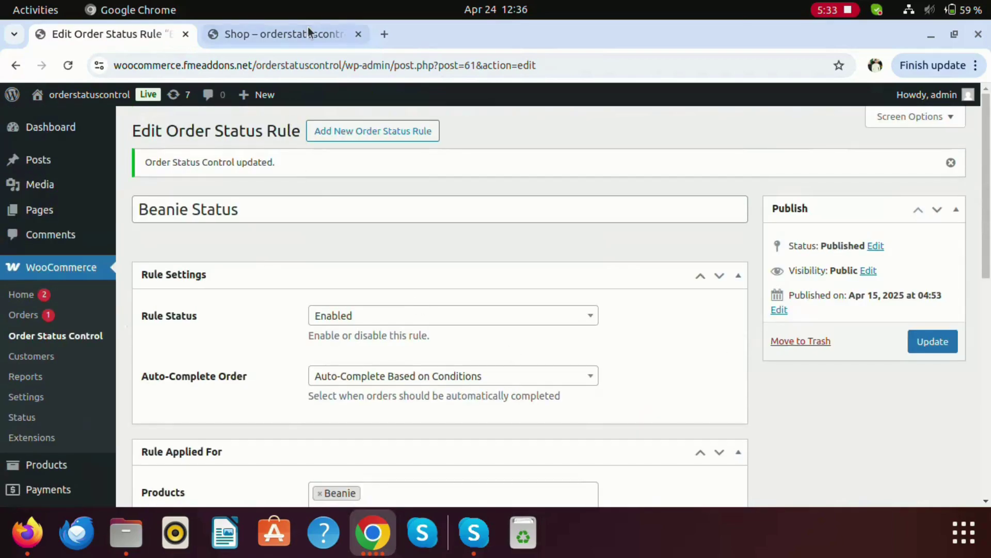
# - Add one Beanie to the cart from the storefront's shop page and open the cart
pyautogui.click(282, 34)
pyautogui.scroll(-5, 514, 325)
pyautogui.scroll(-3, 511, 324)
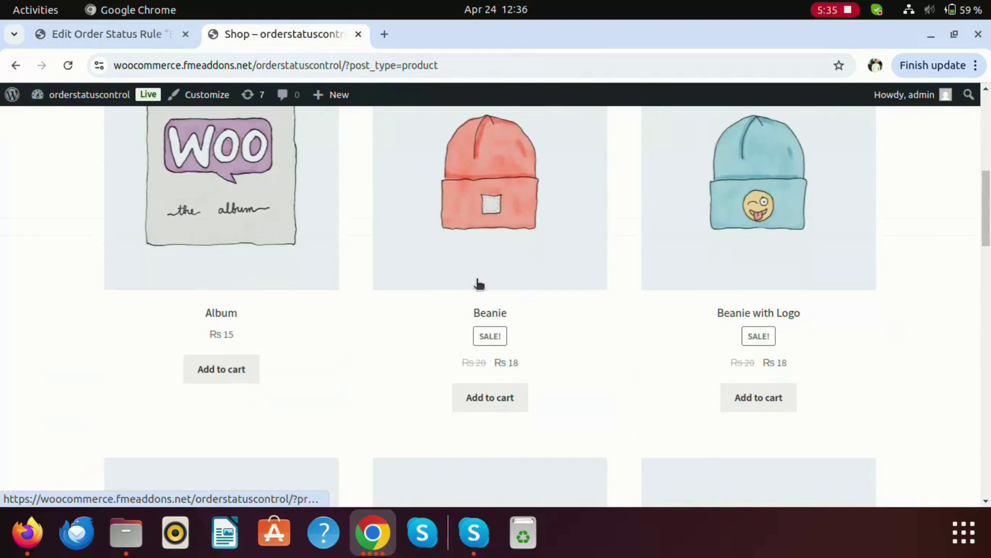
pyautogui.click(508, 397)
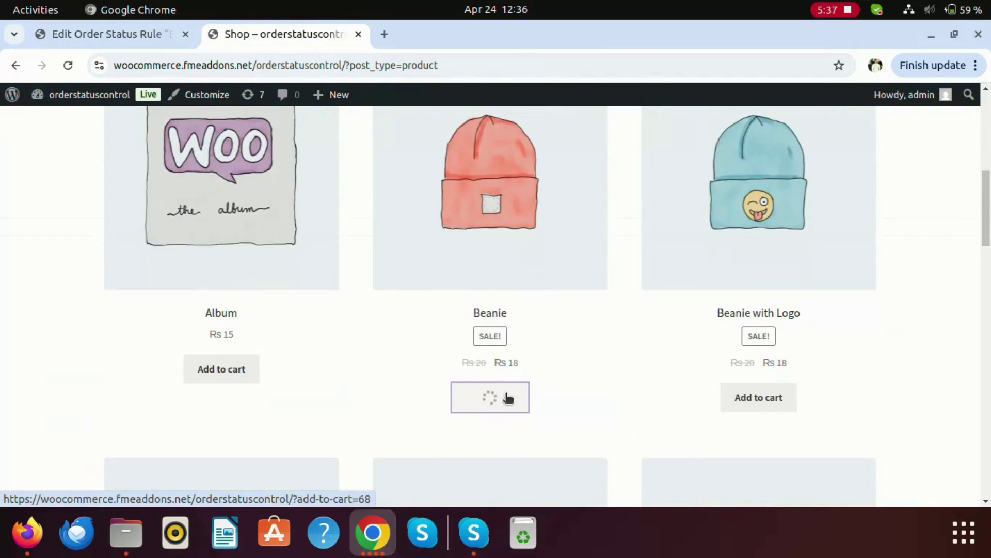
pyautogui.click(536, 397)
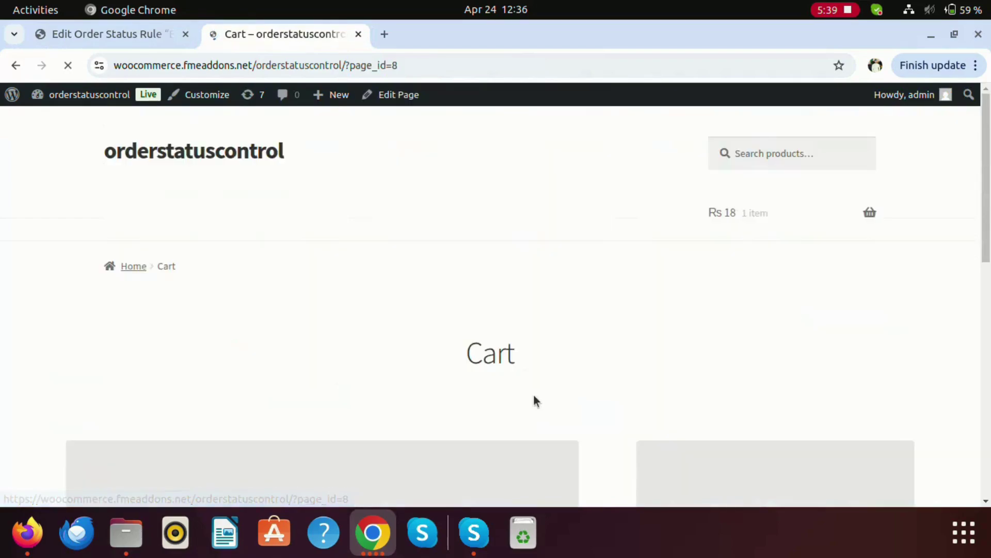
# - Proceed to checkout with the Beanie and place the order with free shipping and cash on delivery
pyautogui.scroll(-6, 432, 308)
pyautogui.scroll(-4, 551, 290)
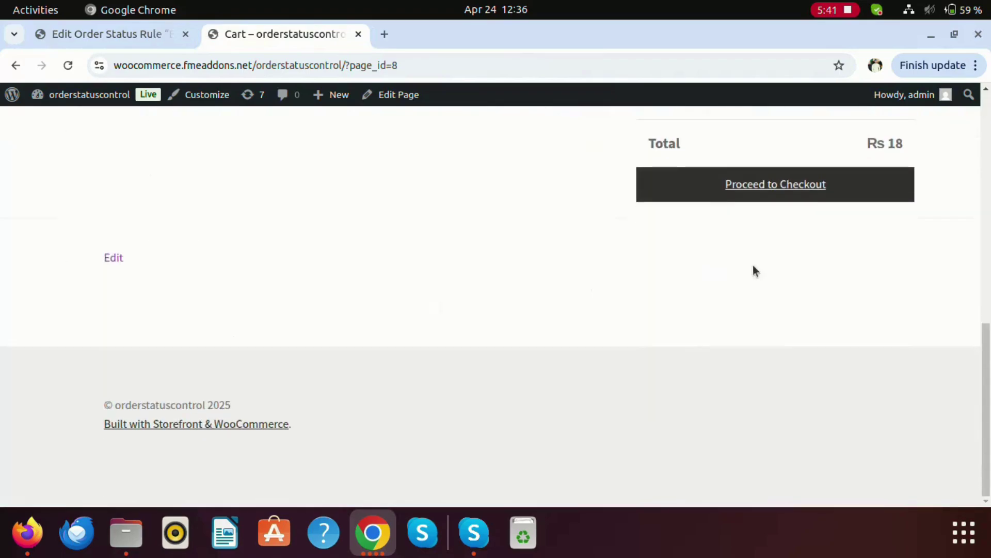
pyautogui.click(787, 184)
pyautogui.scroll(-4, 432, 273)
pyautogui.scroll(-10, 423, 279)
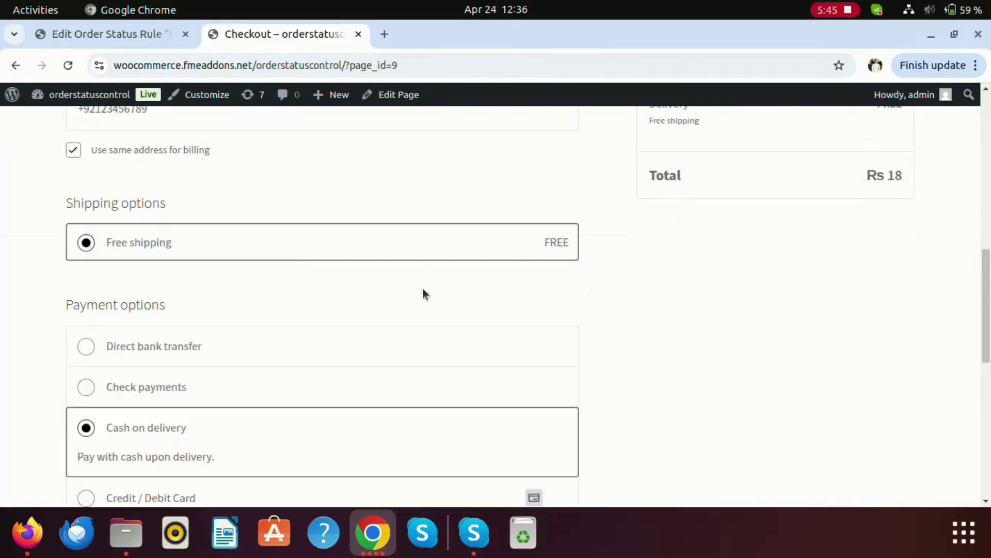
pyautogui.click(421, 291)
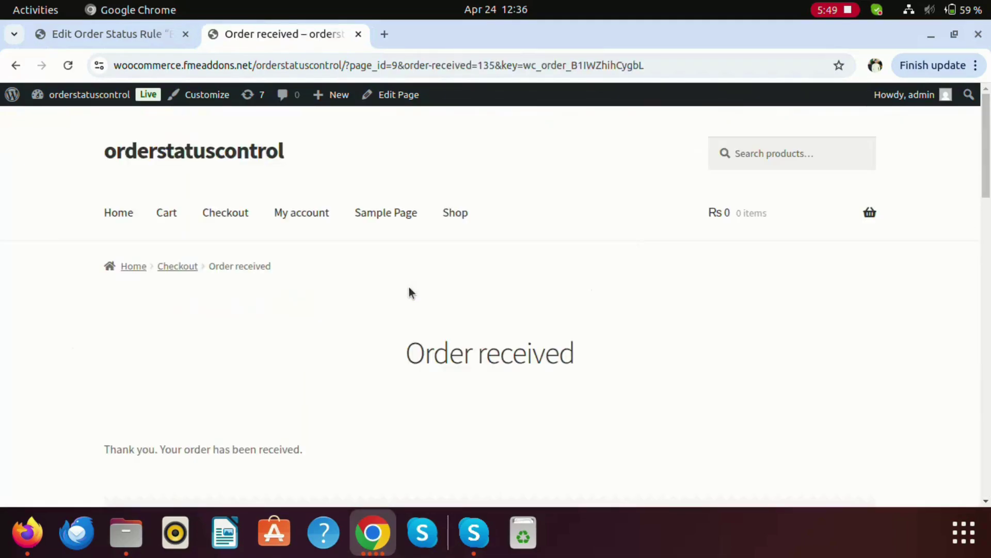
# - Review the order confirmation and check the new order's status in the customer account's order list
pyautogui.scroll(-3, 416, 274)
pyautogui.scroll(-7, 272, 328)
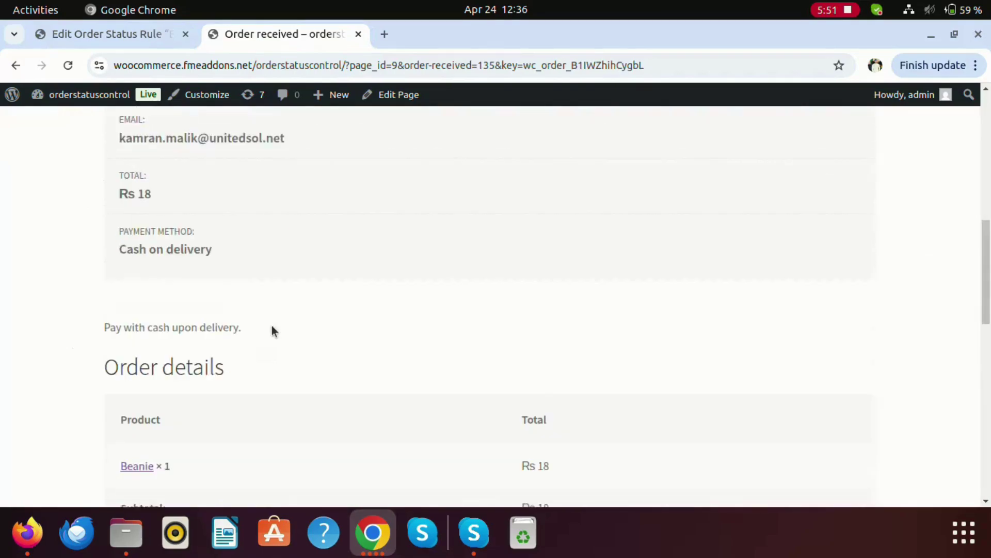
pyautogui.scroll(10, 310, 289)
pyautogui.click(306, 217)
pyautogui.scroll(-3, 250, 305)
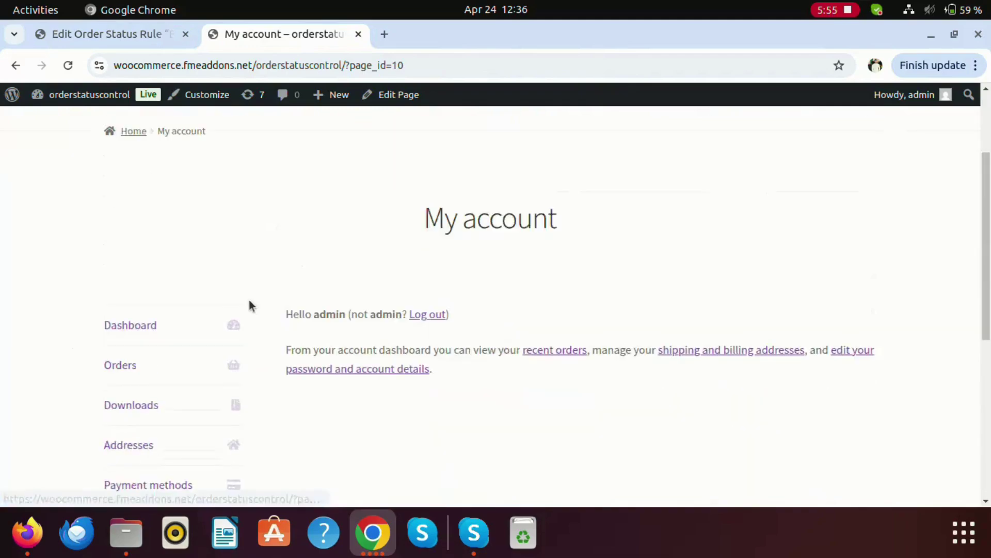
pyautogui.click(130, 330)
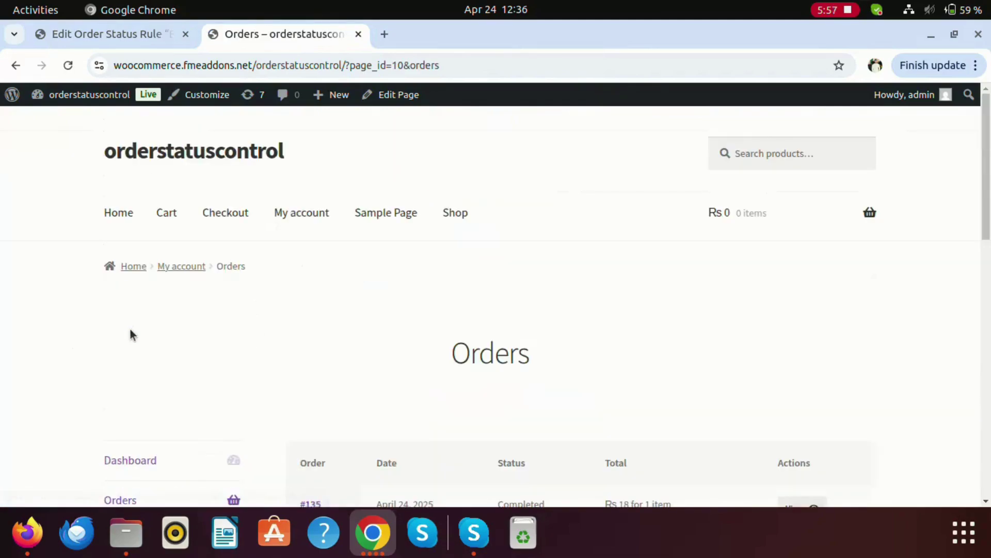
pyautogui.scroll(-5, 374, 322)
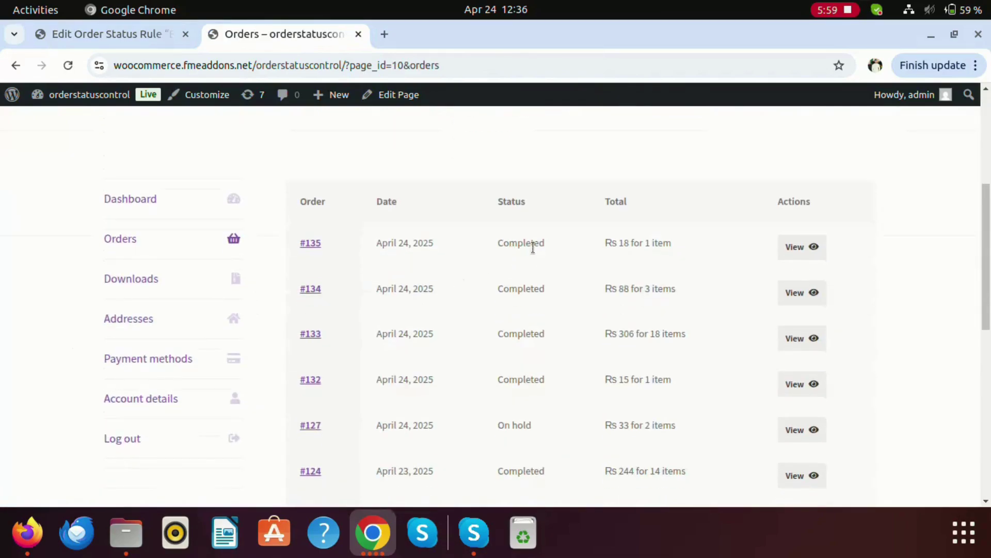
# - View the newest order's details and examine its status, product, quantity and payment method
pyautogui.click(785, 248)
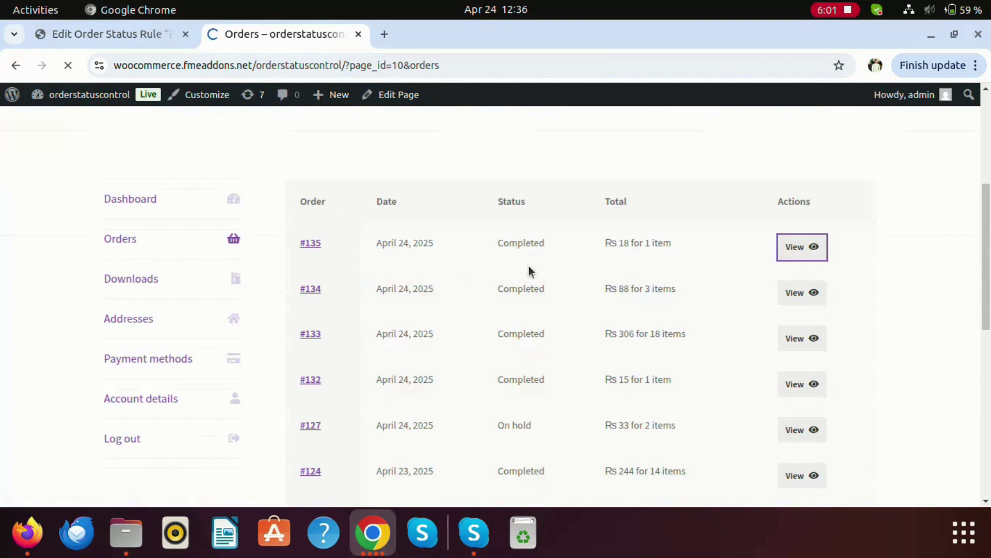
pyautogui.scroll(-3, 447, 284)
pyautogui.scroll(-2, 447, 284)
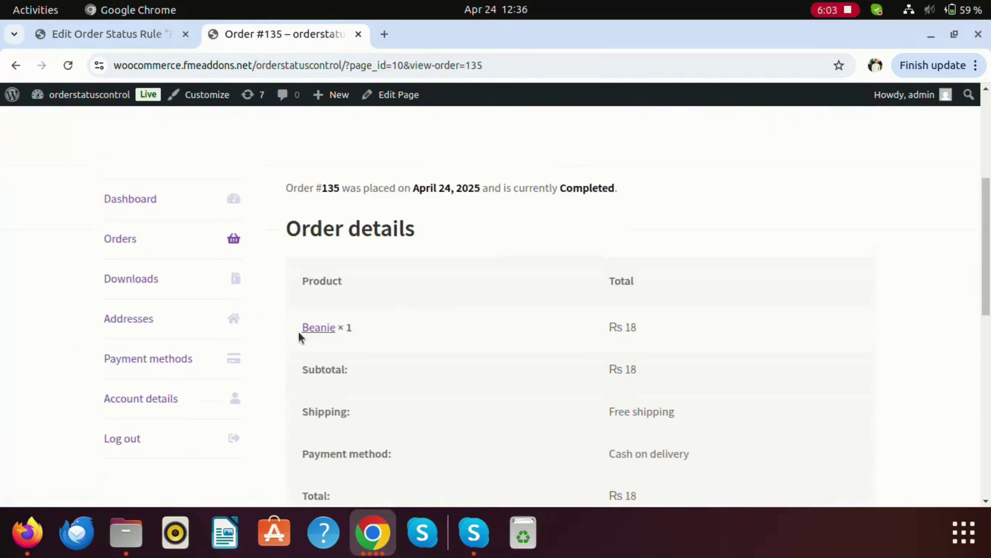
pyautogui.scroll(-2, 538, 345)
pyautogui.scroll(7, 538, 345)
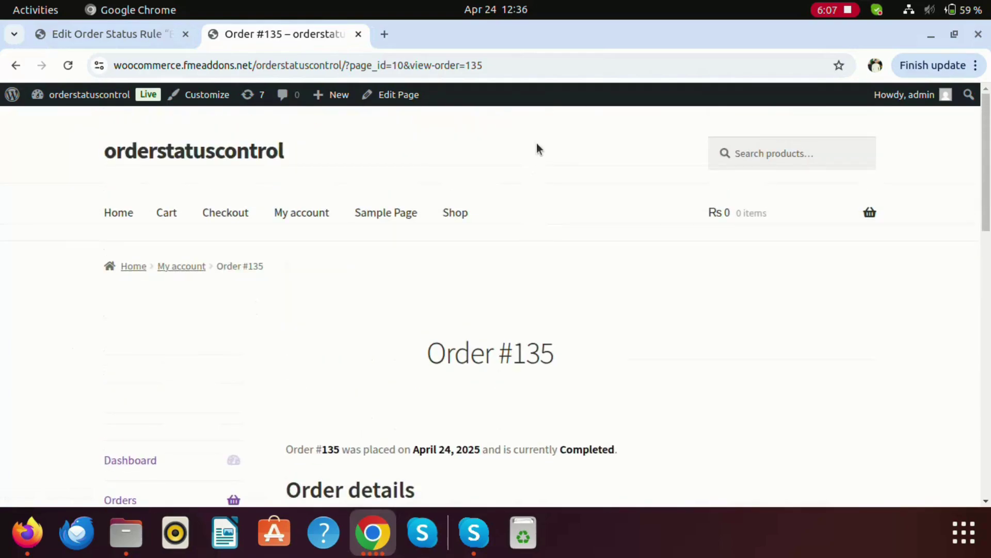
# - Return to the store admin and review the order statuses in the WooCommerce Orders list
pyautogui.click(147, 36)
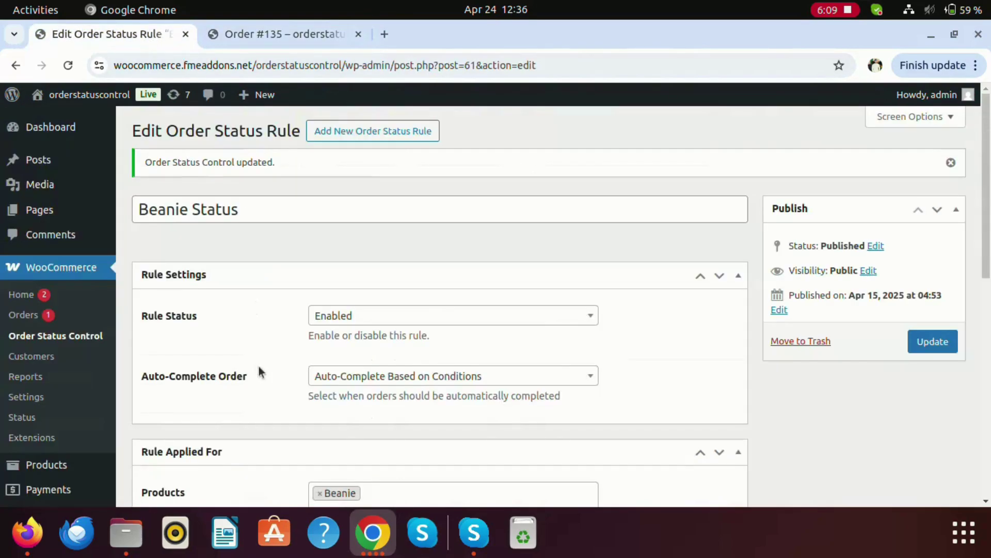
pyautogui.click(23, 316)
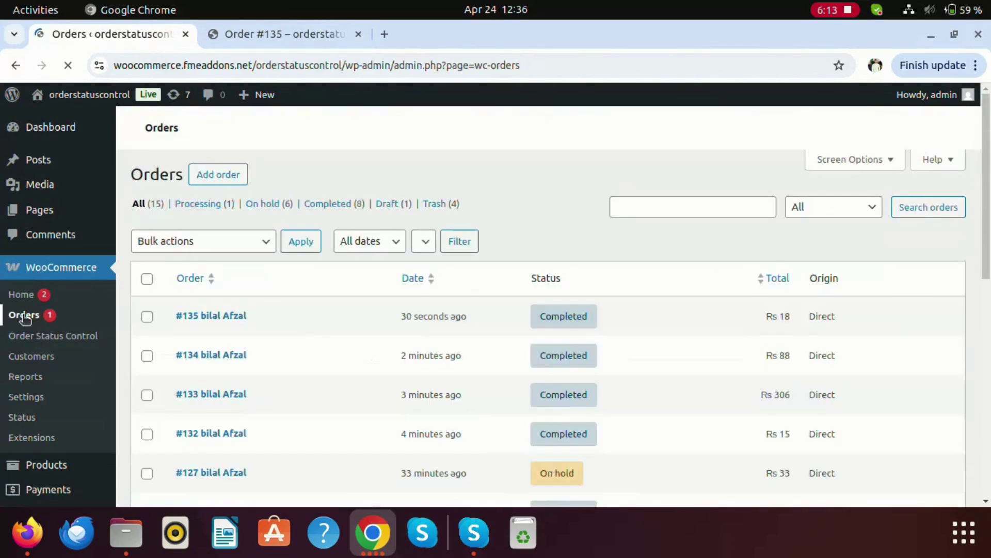
pyautogui.scroll(-4, 411, 289)
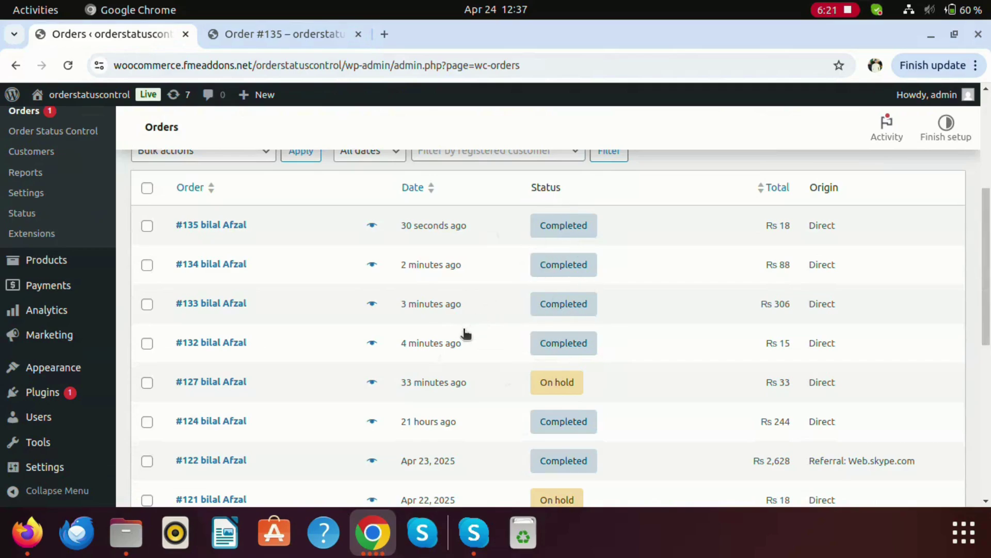
pyautogui.scroll(5, 462, 334)
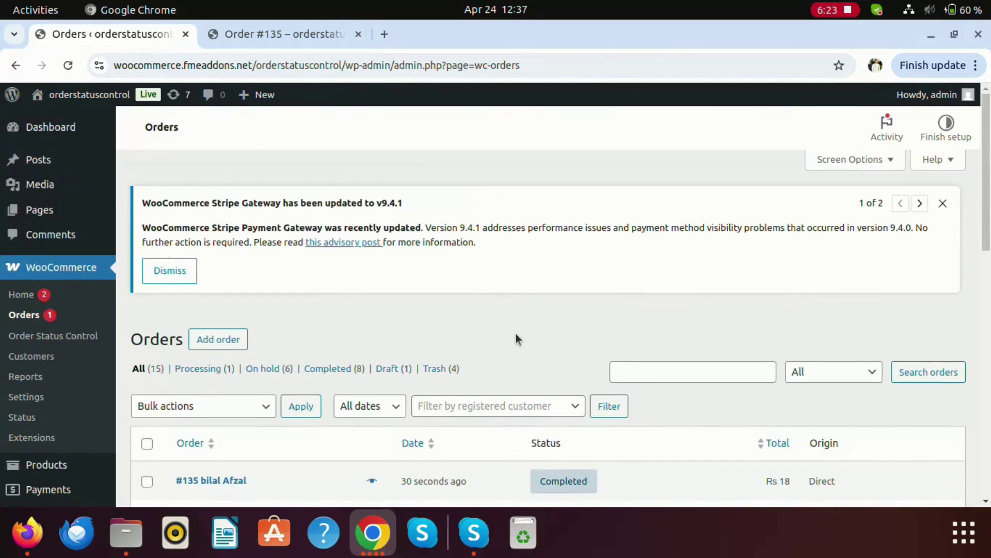